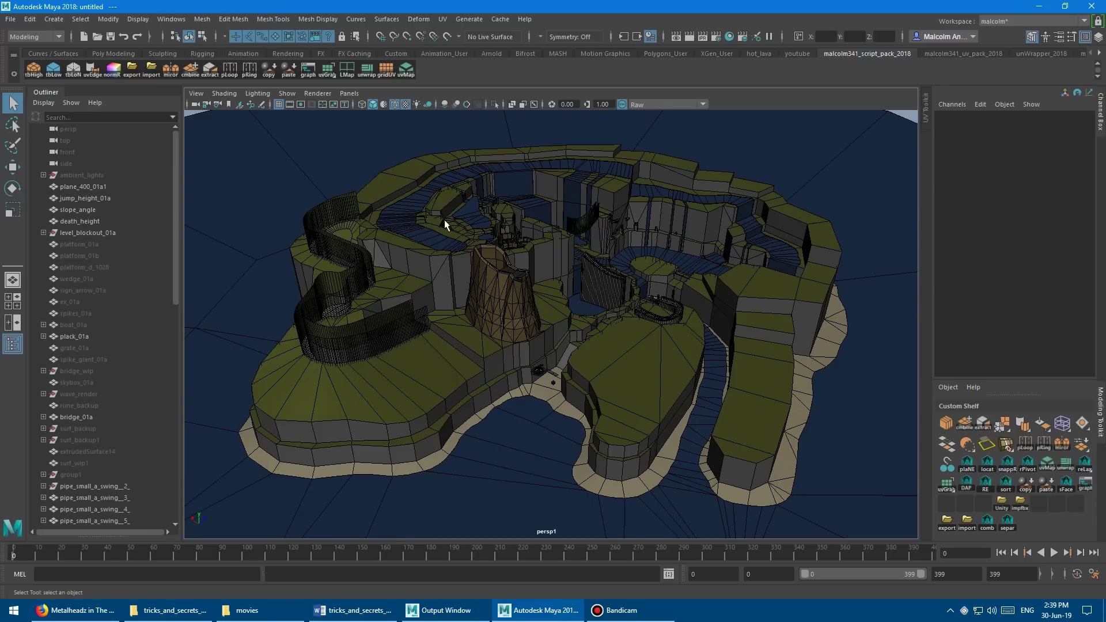
Step: Orbit and zoom around the level to survey the scene
{"action": "left_click_drag", "start_coordinate": [451, 219], "coordinate": [499, 238], "text": "alt"}
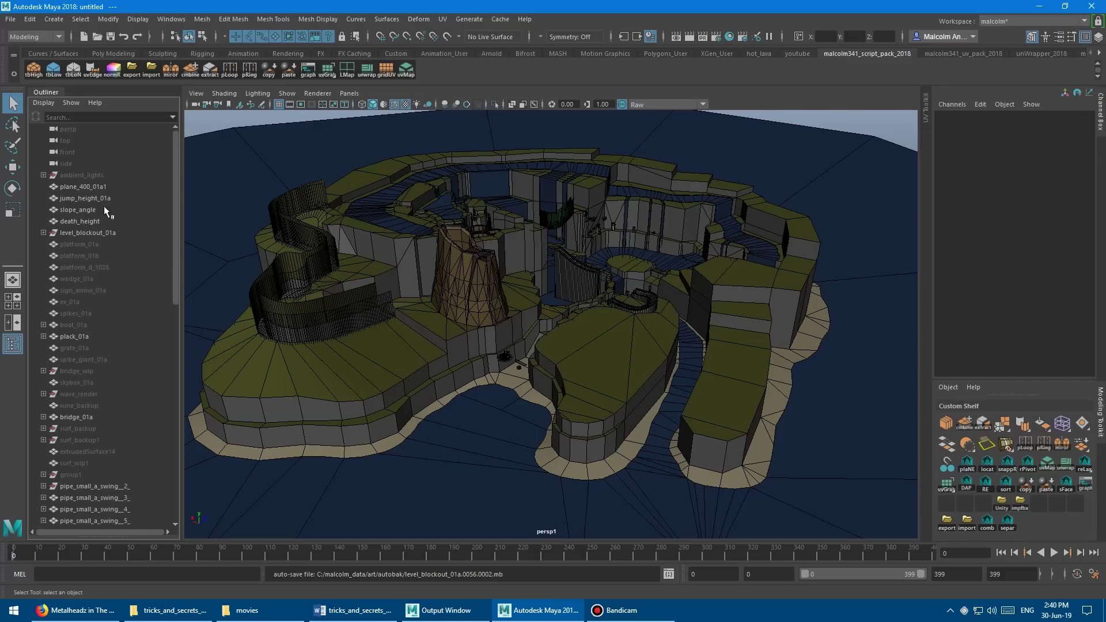
{"action": "scroll", "coordinate": [127, 243], "scroll_direction": "down", "scroll_amount": 15}
{"action": "scroll", "coordinate": [113, 309], "scroll_direction": "up", "scroll_amount": 10}
{"action": "scroll", "coordinate": [171, 189], "scroll_direction": "up", "scroll_amount": 2}
{"action": "scroll", "coordinate": [168, 203], "scroll_direction": "down", "scroll_amount": 2}
{"action": "scroll", "coordinate": [168, 215], "scroll_direction": "up", "scroll_amount": 4}
{"action": "left_click_drag", "start_coordinate": [174, 255], "coordinate": [173, 225]}
Step: Close in on the spiked pit, then filter the Outliner to names containing 'water'
{"action": "left_click", "coordinate": [285, 158]}
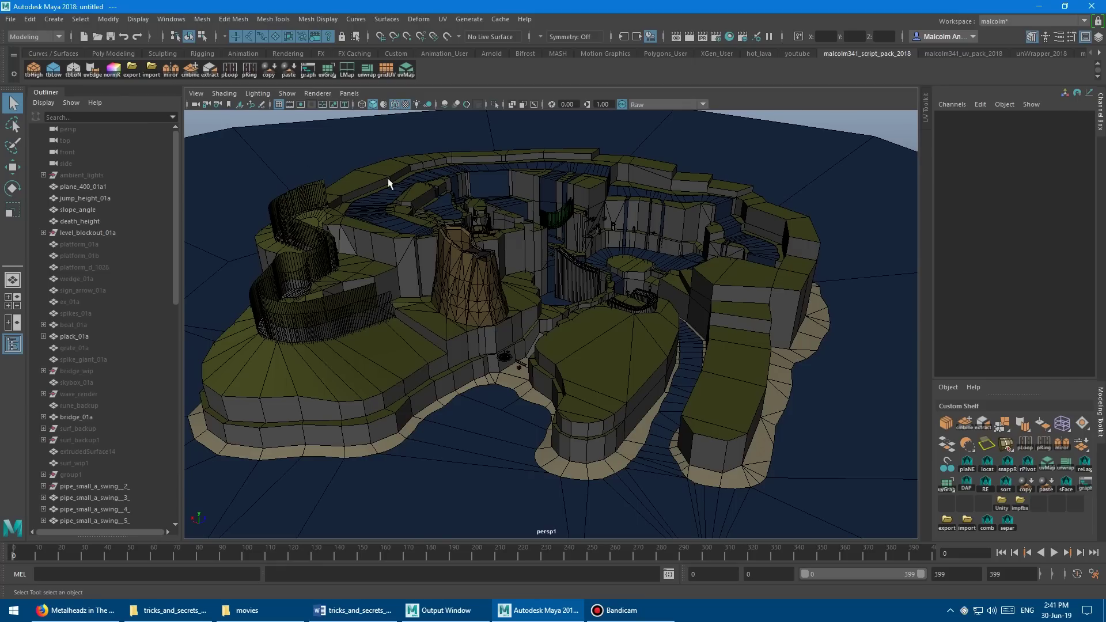
{"action": "left_click_drag", "start_coordinate": [483, 276], "coordinate": [387, 279], "text": "alt"}
{"action": "scroll", "coordinate": [634, 271], "scroll_direction": "up", "scroll_amount": 10}
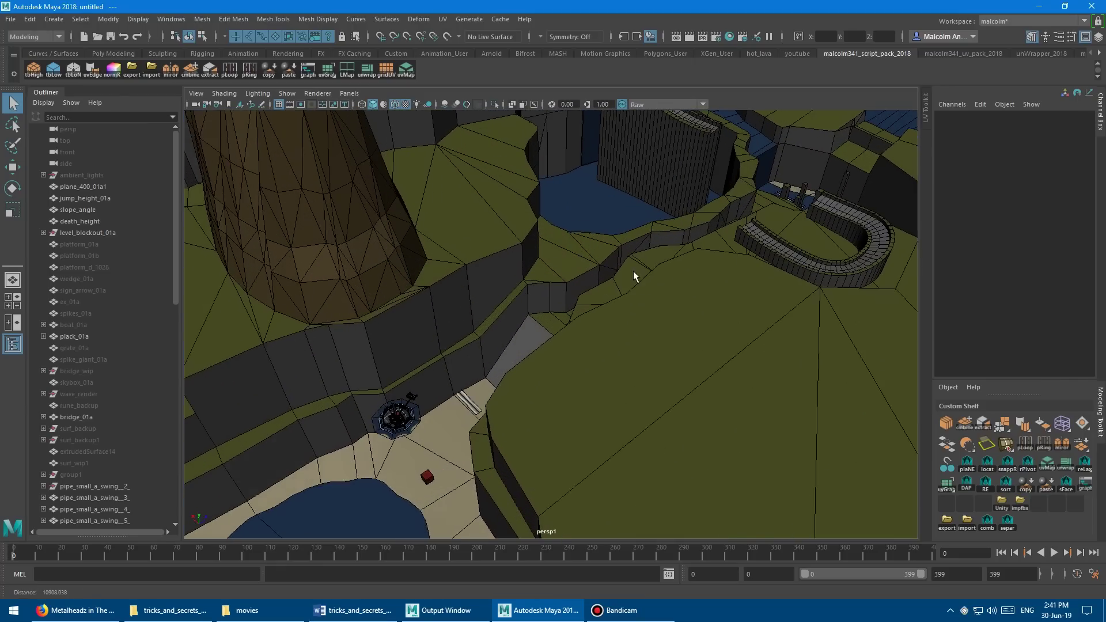
{"action": "scroll", "coordinate": [664, 276], "scroll_direction": "down", "scroll_amount": 10}
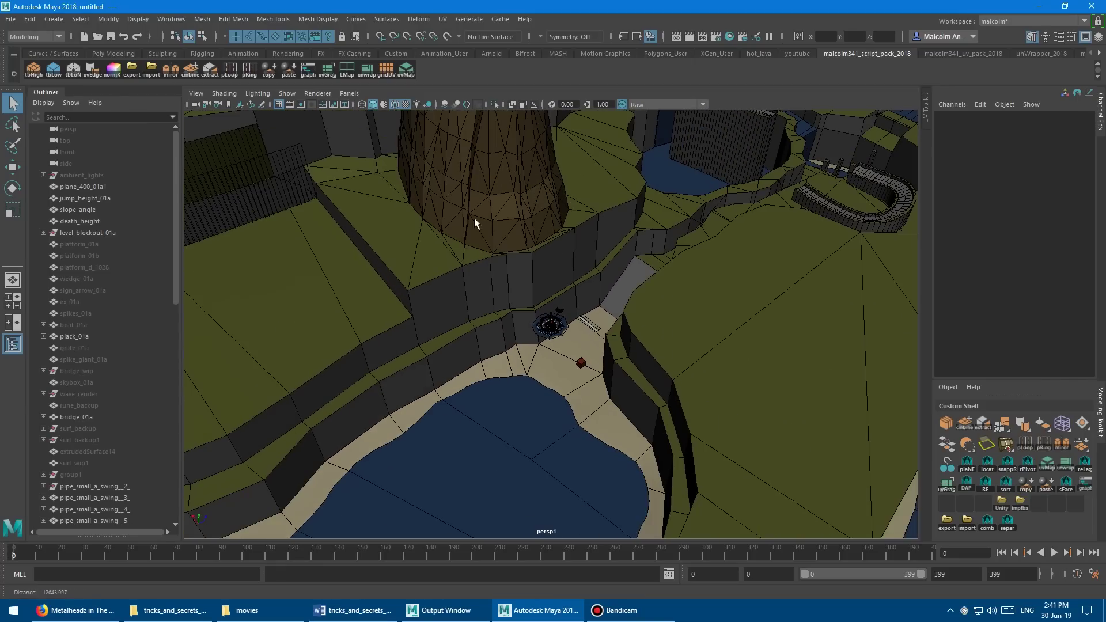
{"action": "scroll", "coordinate": [614, 235], "scroll_direction": "down", "scroll_amount": 10}
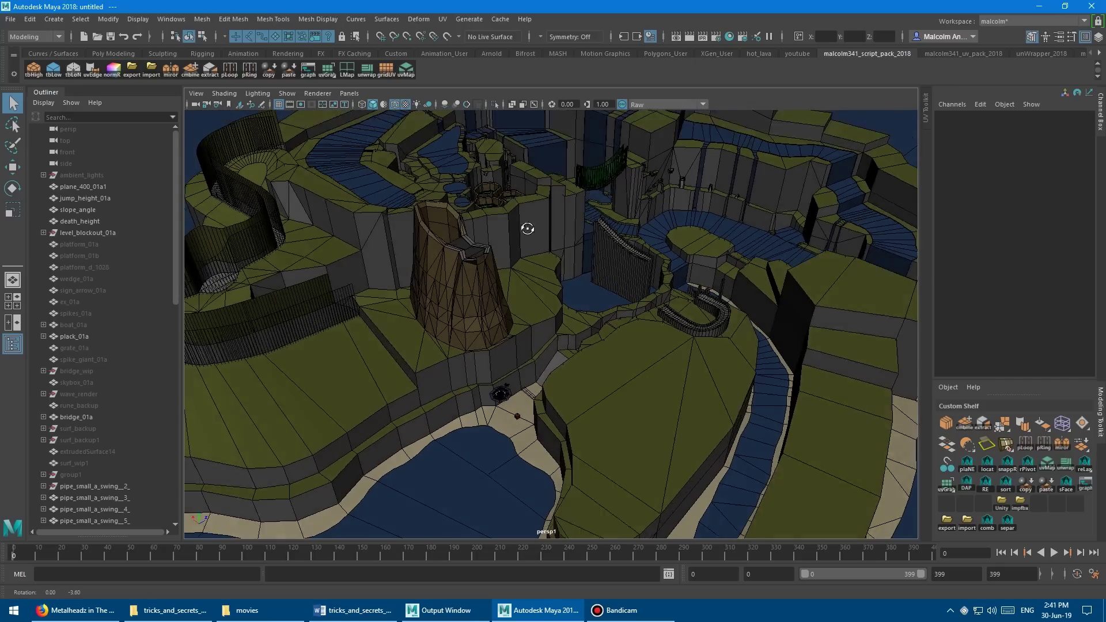
{"action": "scroll", "coordinate": [491, 237], "scroll_direction": "down", "scroll_amount": 2}
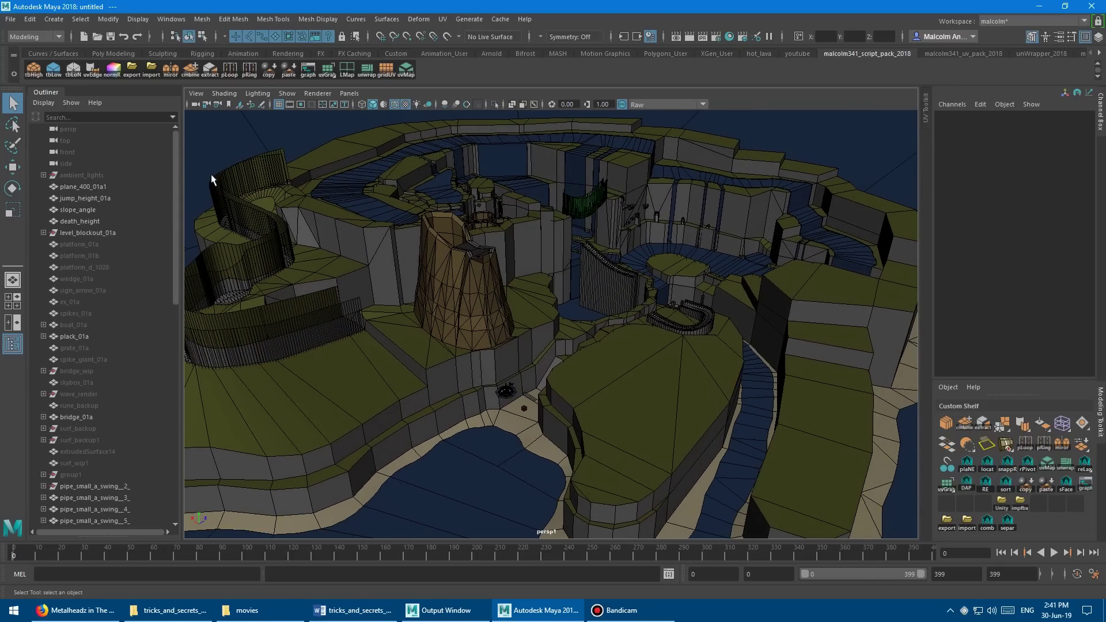
{"action": "left_click", "coordinate": [83, 116]}
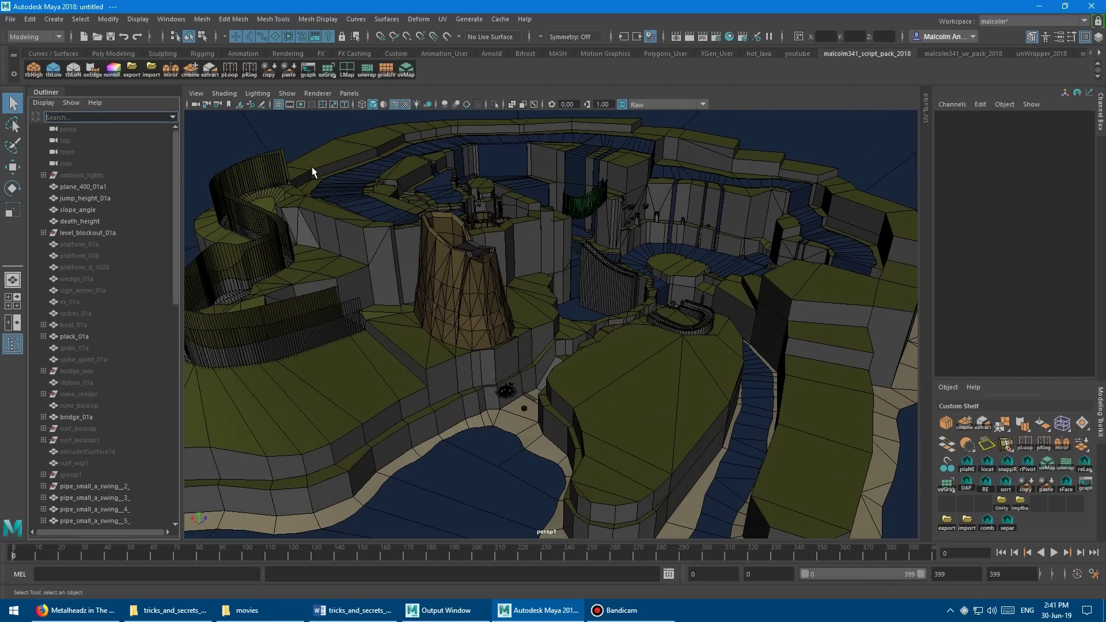
{"action": "type", "text": "water"}
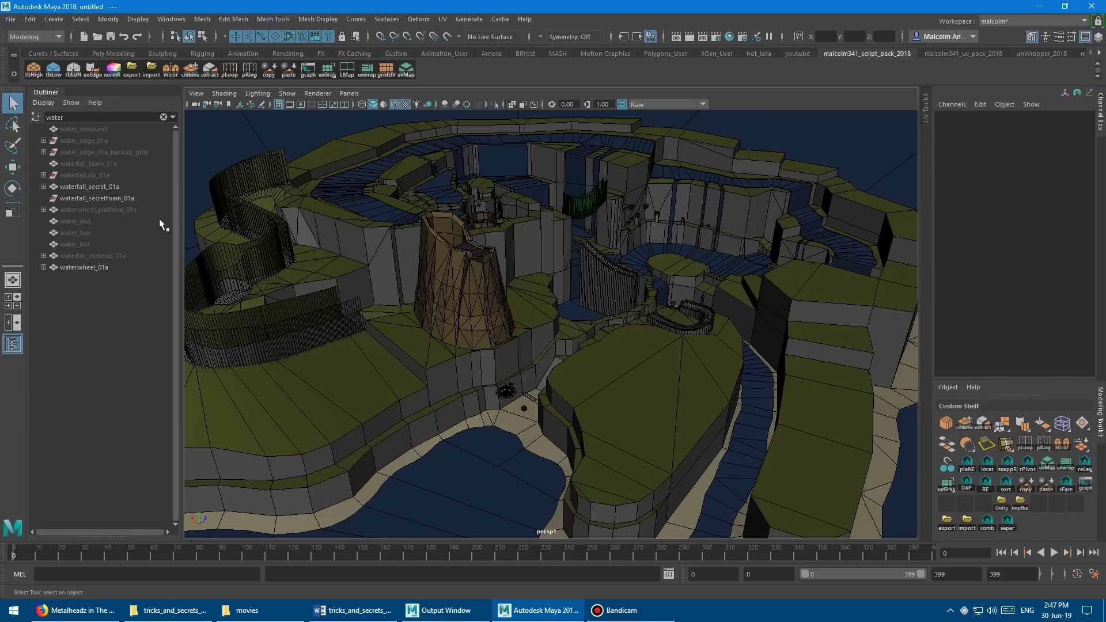
Step: Filter the Outliner with the wildcard 'w*', briefly trying 'we*' before returning to 'w*'
{"action": "left_click", "coordinate": [163, 117]}
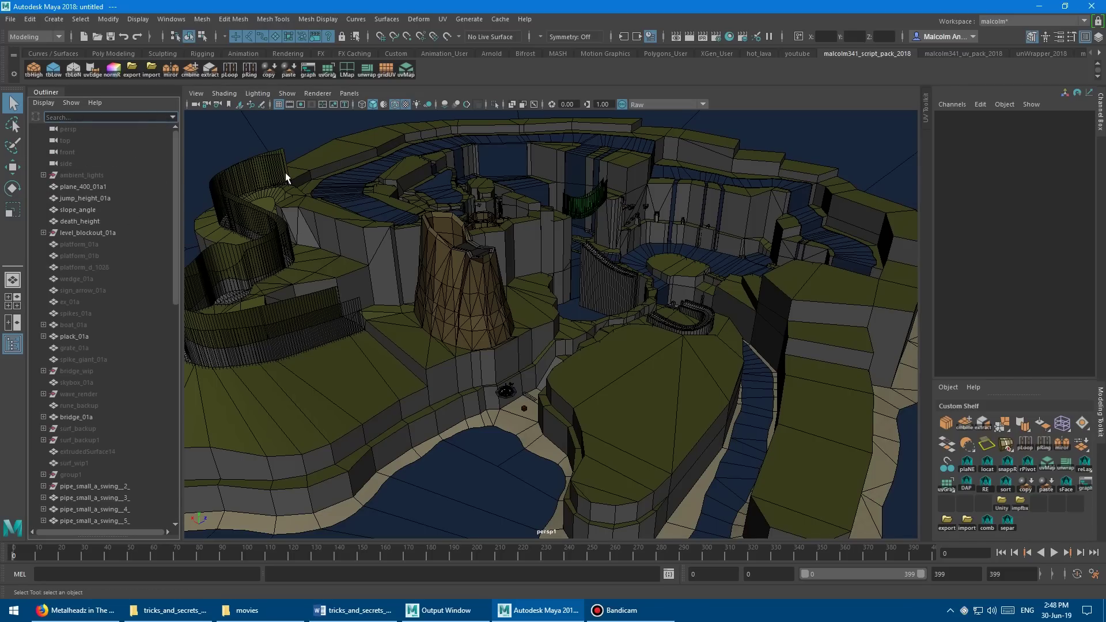
{"action": "type", "text": "w*"}
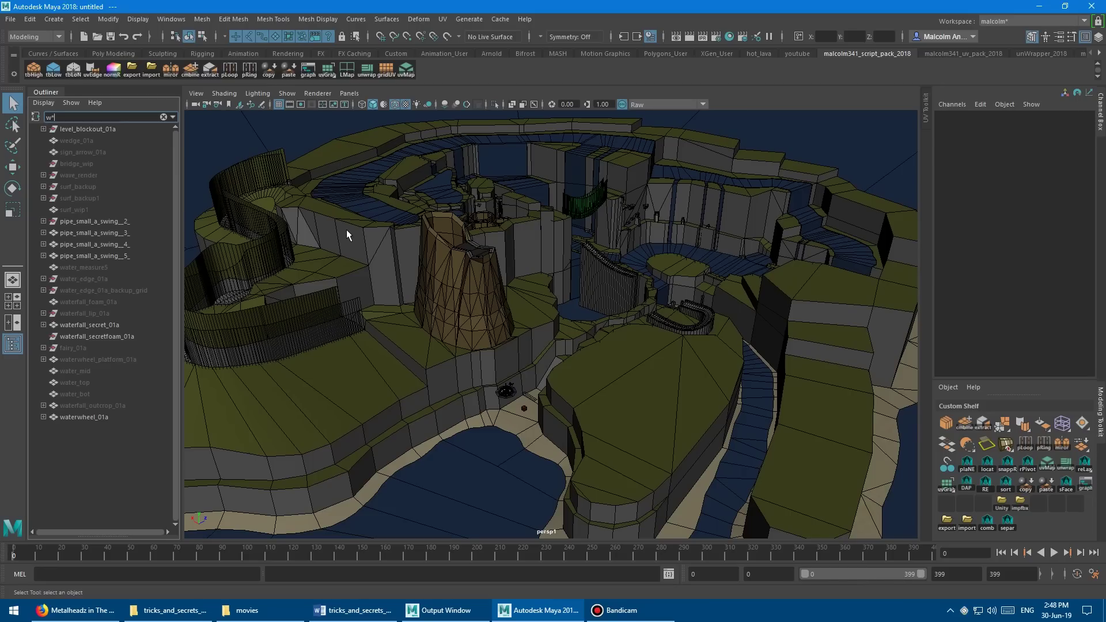
{"action": "key", "text": "Return"}
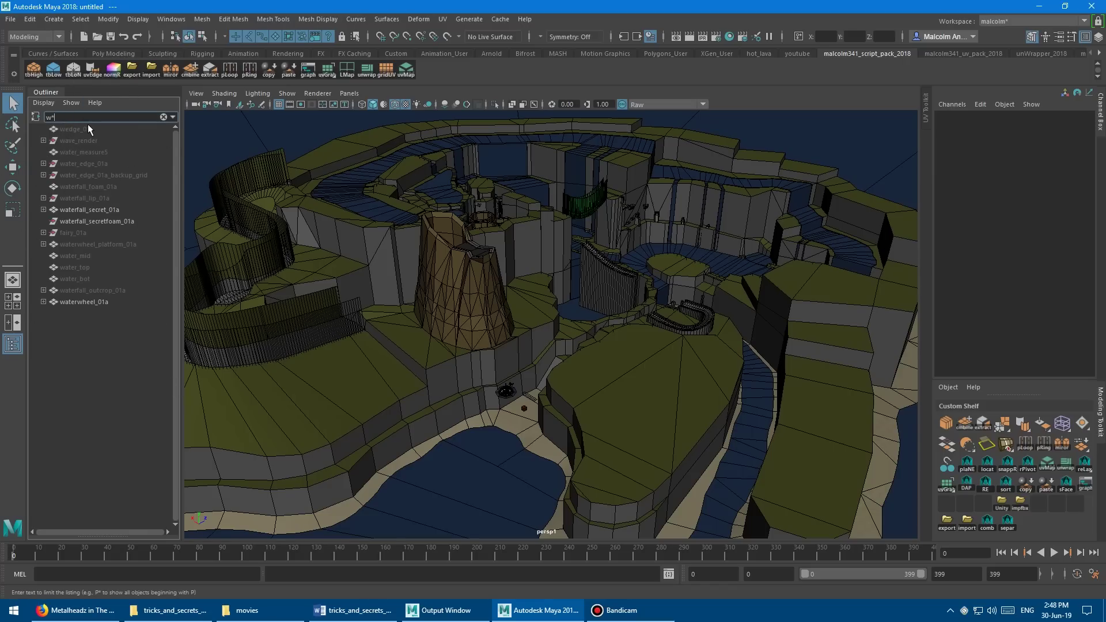
{"action": "key", "text": "Return"}
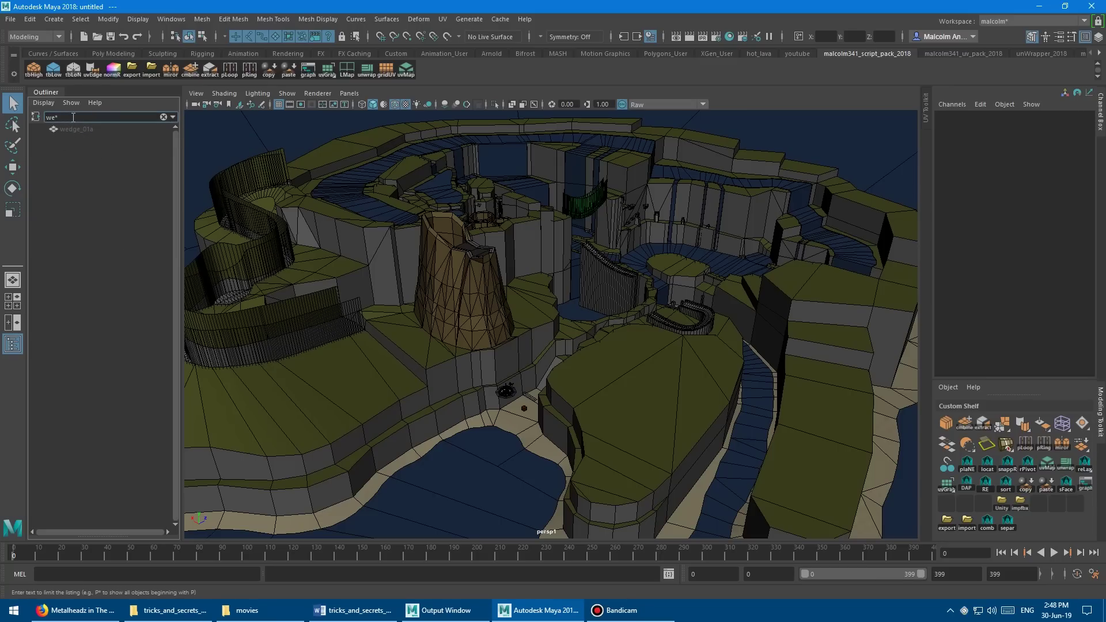
{"action": "key", "text": "BackSpace"}
{"action": "key", "text": "BackSpace"}
{"action": "type", "text": "*"}
{"action": "key", "text": "Return"}
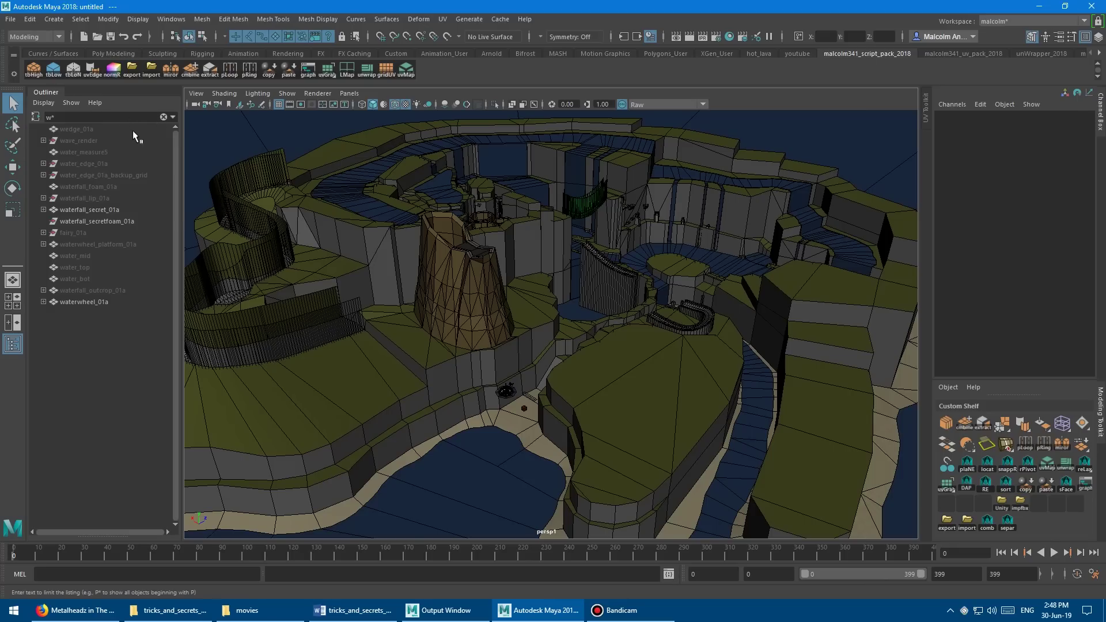
Step: Reapply the recent 'wat' and 'water' searches from the dropdown, then clear the filter
{"action": "left_click", "coordinate": [173, 117]}
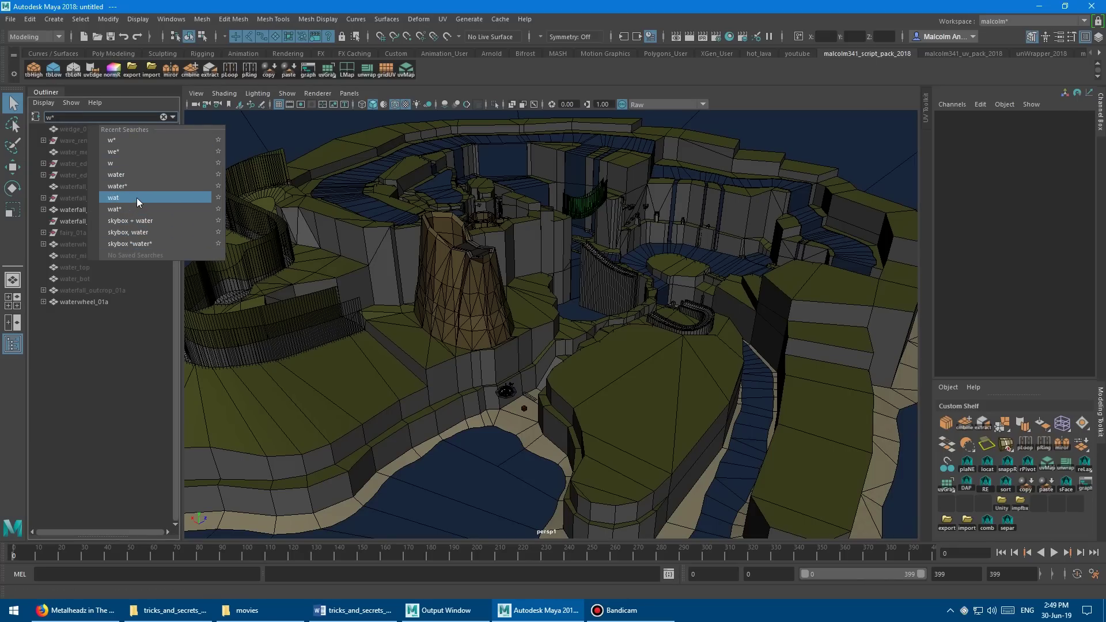
{"action": "left_click", "coordinate": [136, 198]}
{"action": "left_click", "coordinate": [173, 117]}
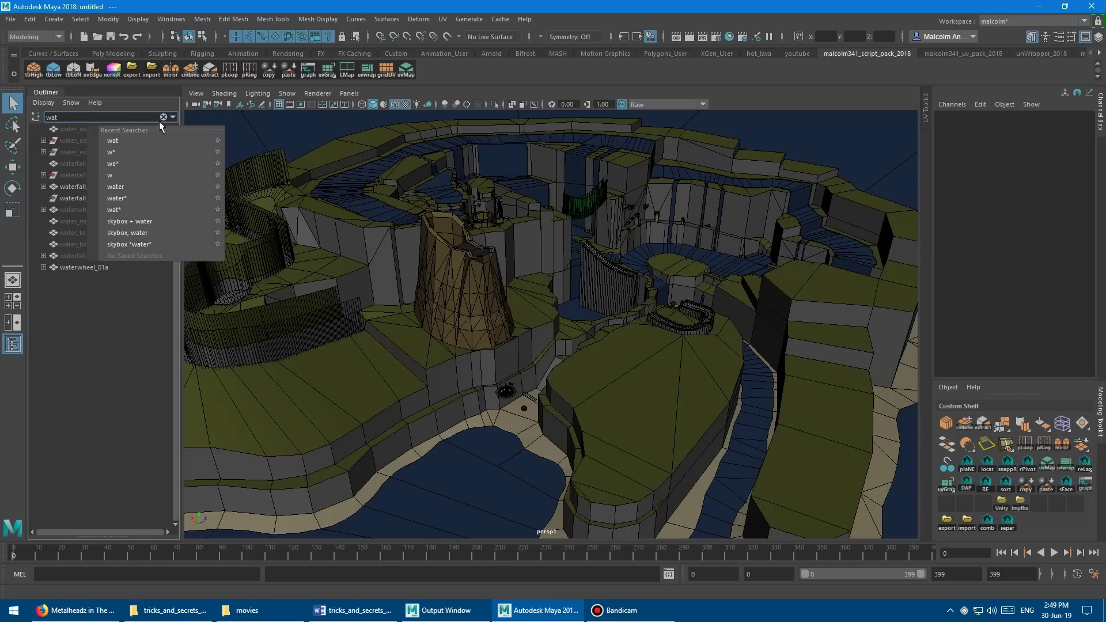
{"action": "left_click", "coordinate": [142, 185]}
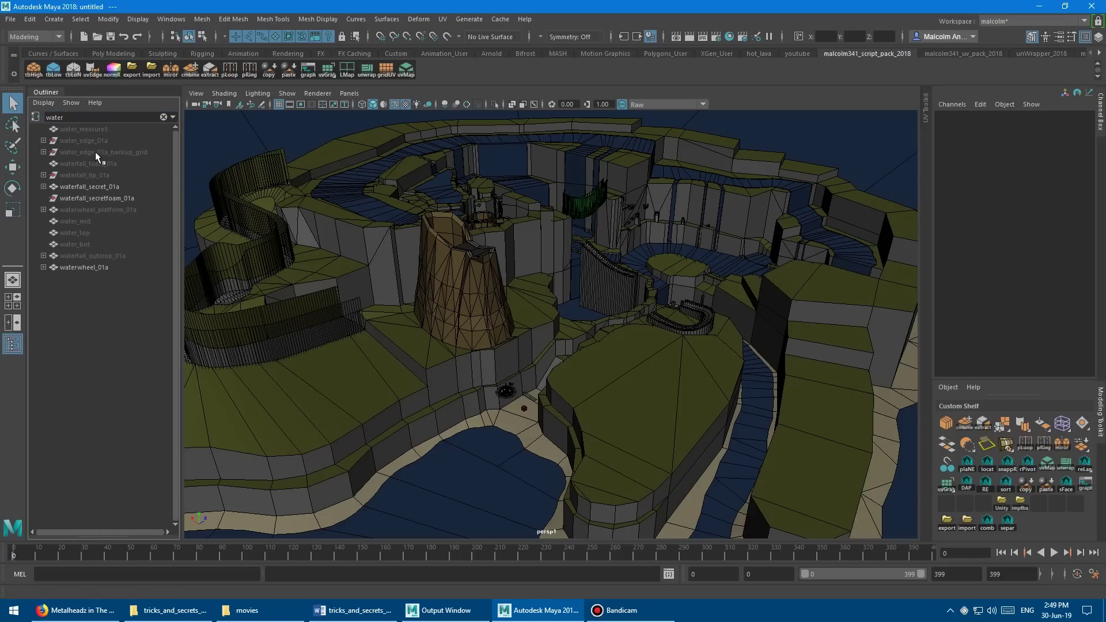
{"action": "left_click", "coordinate": [173, 117]}
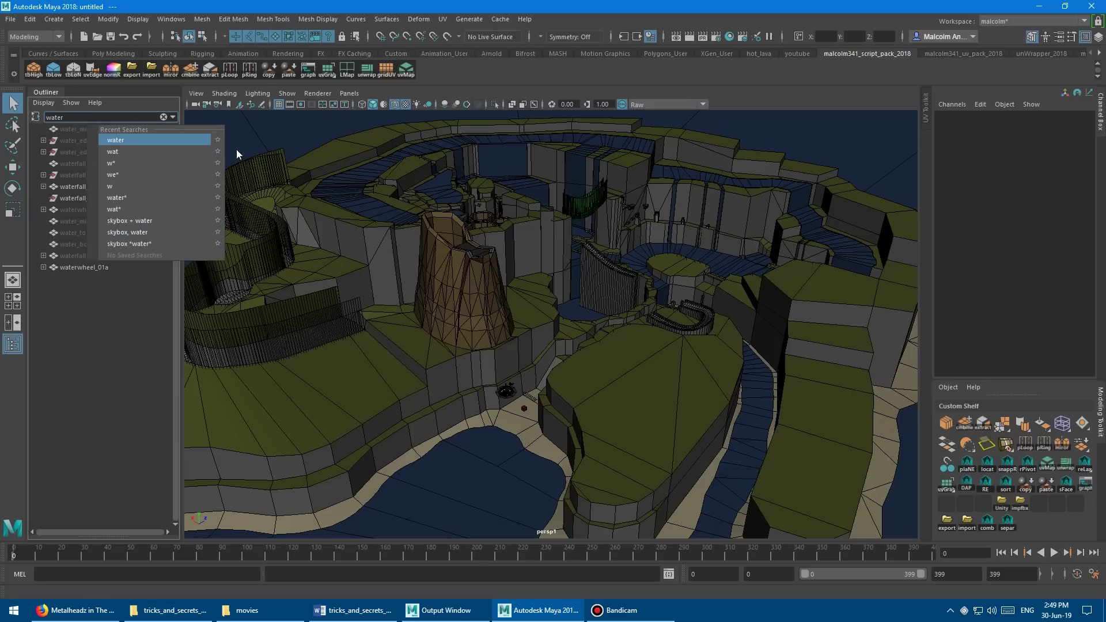
{"action": "left_click", "coordinate": [271, 153]}
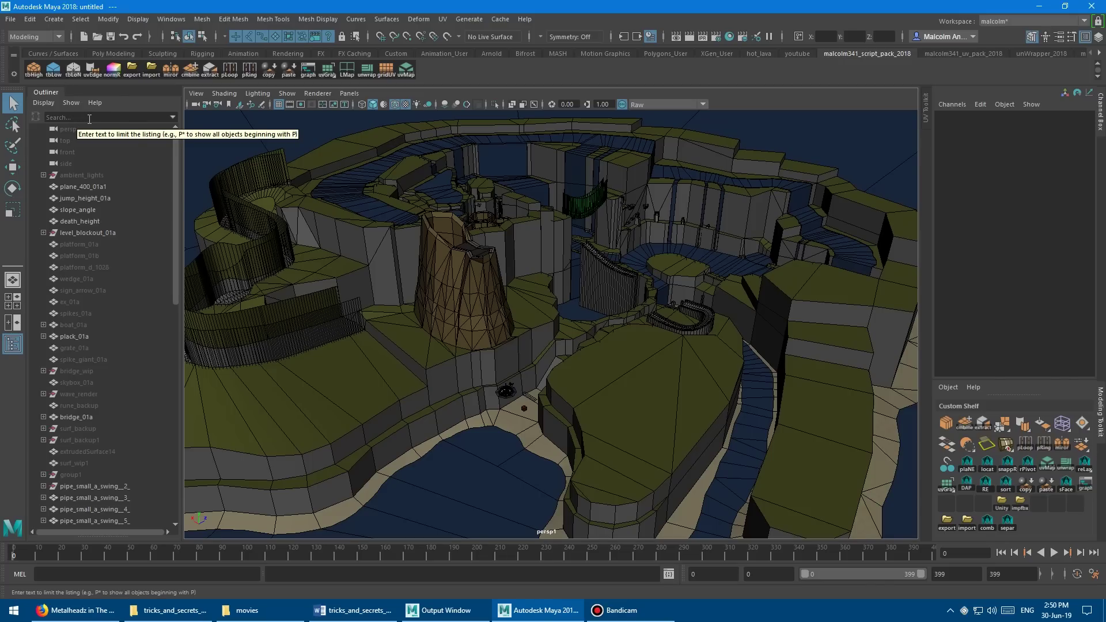
Step: Filter the Outliner by '01b', then widen it to '*01b*' to match anywhere in names
{"action": "left_click", "coordinate": [90, 119]}
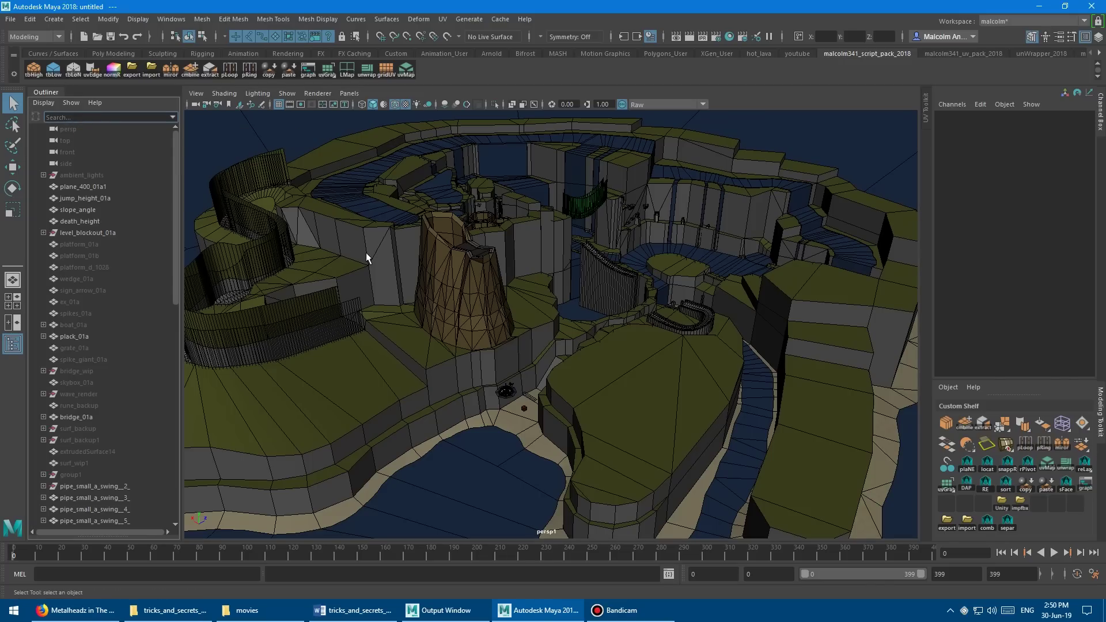
{"action": "type", "text": "01b"}
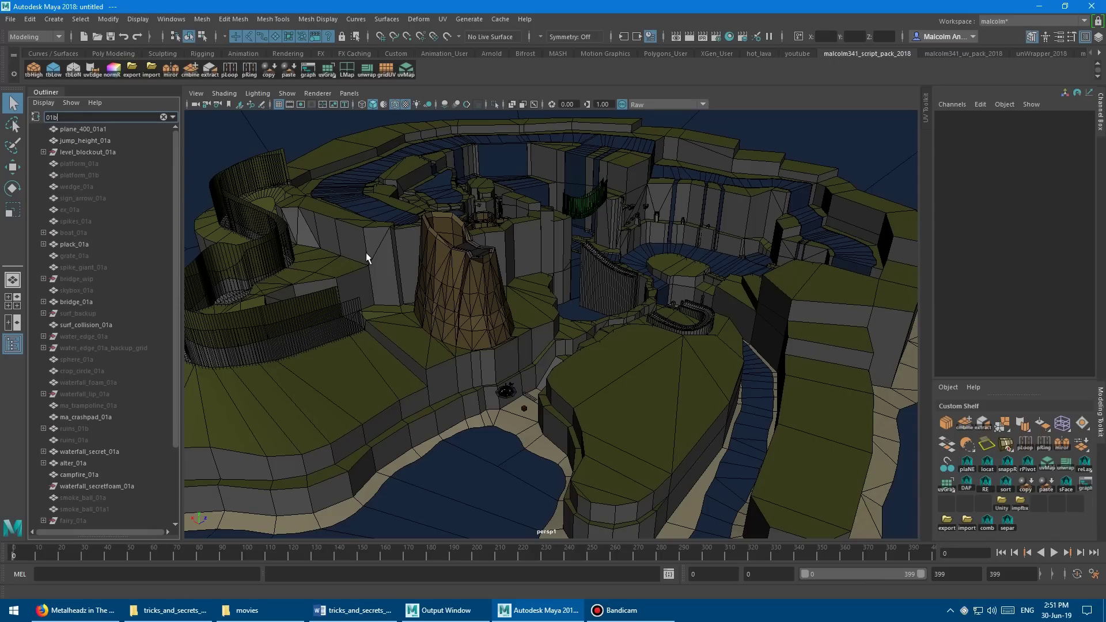
{"action": "key", "text": "Return"}
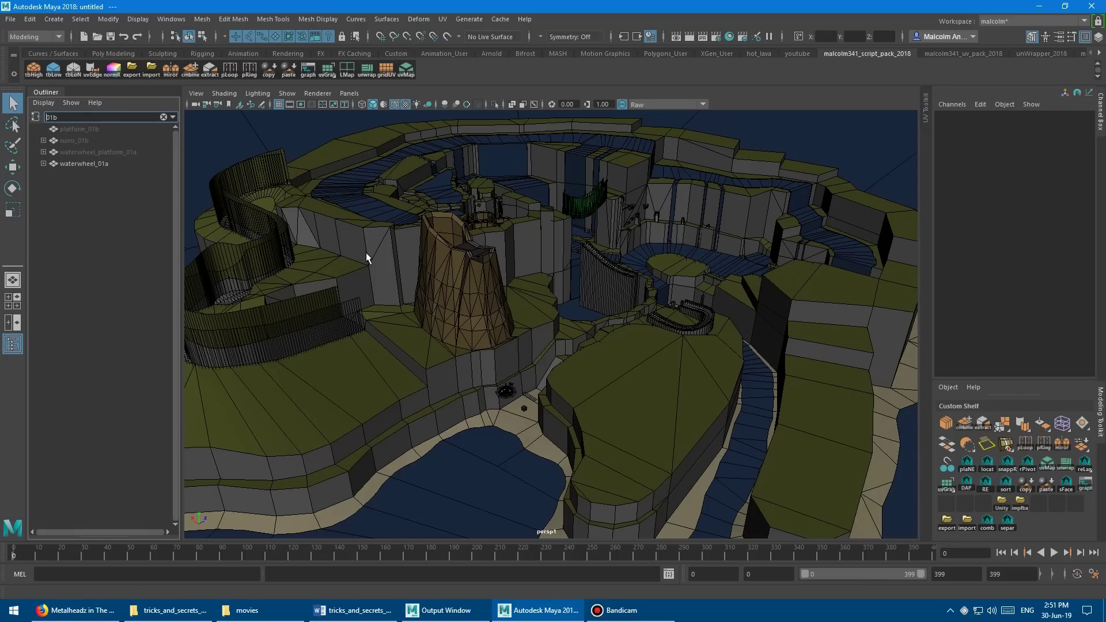
{"action": "type", "text": "*"}
{"action": "key", "text": "Return"}
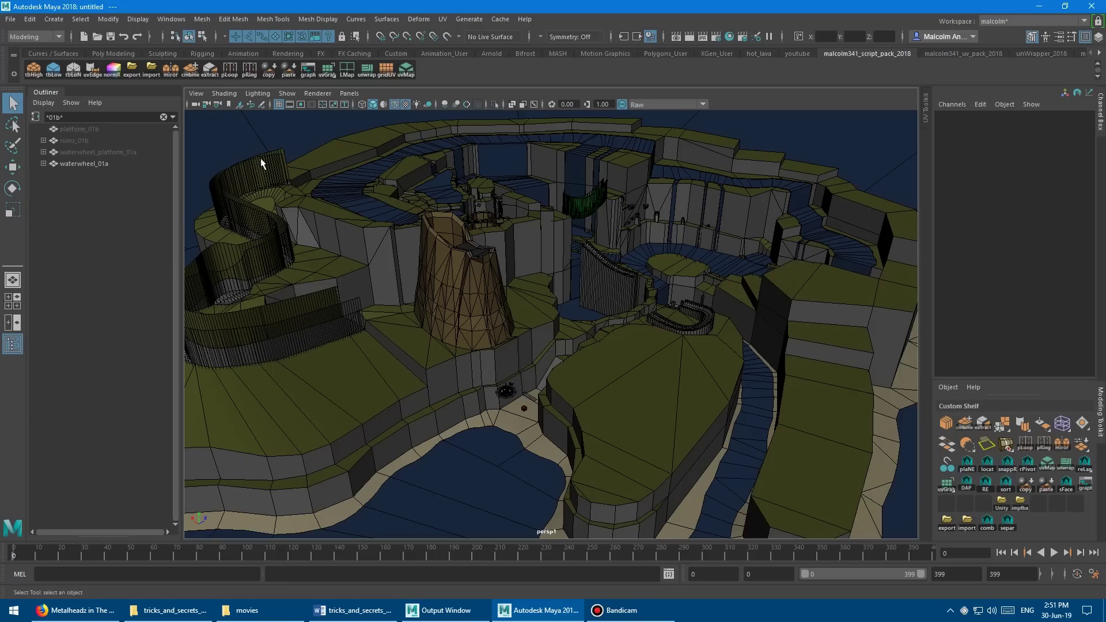
Step: Unhide ruins_01b with Shift+H, frame it, and isolate the ruins arch
{"action": "left_click", "coordinate": [78, 140]}
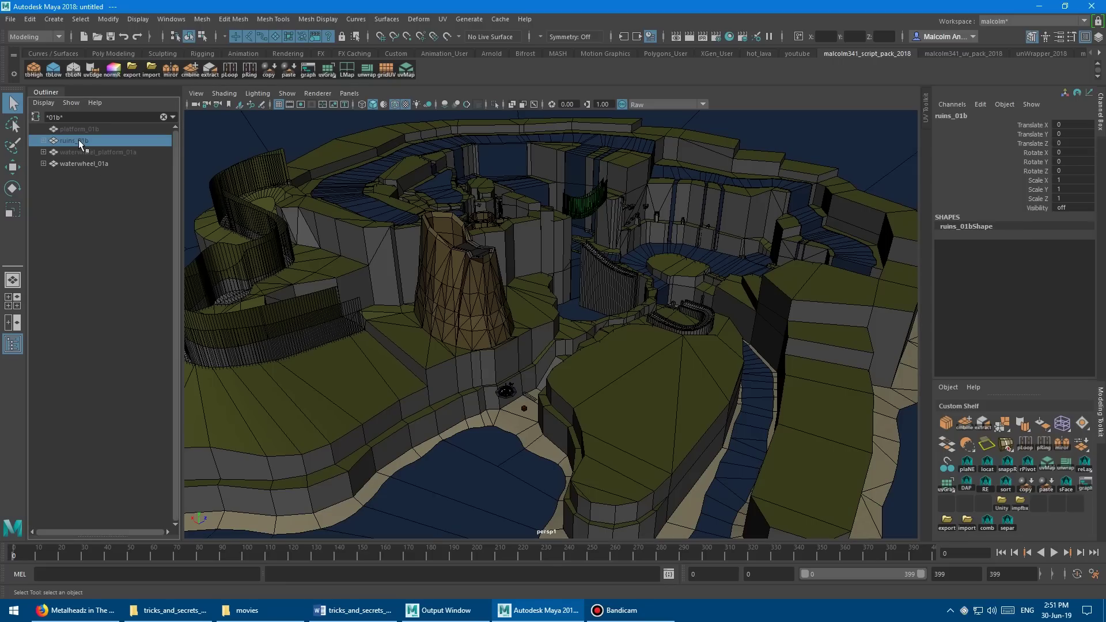
{"action": "key", "text": "f"}
{"action": "key", "text": "shift+h"}
{"action": "key", "text": "f"}
{"action": "left_click_drag", "start_coordinate": [379, 228], "coordinate": [525, 244], "text": "alt"}
{"action": "key", "text": "ctrl+1"}
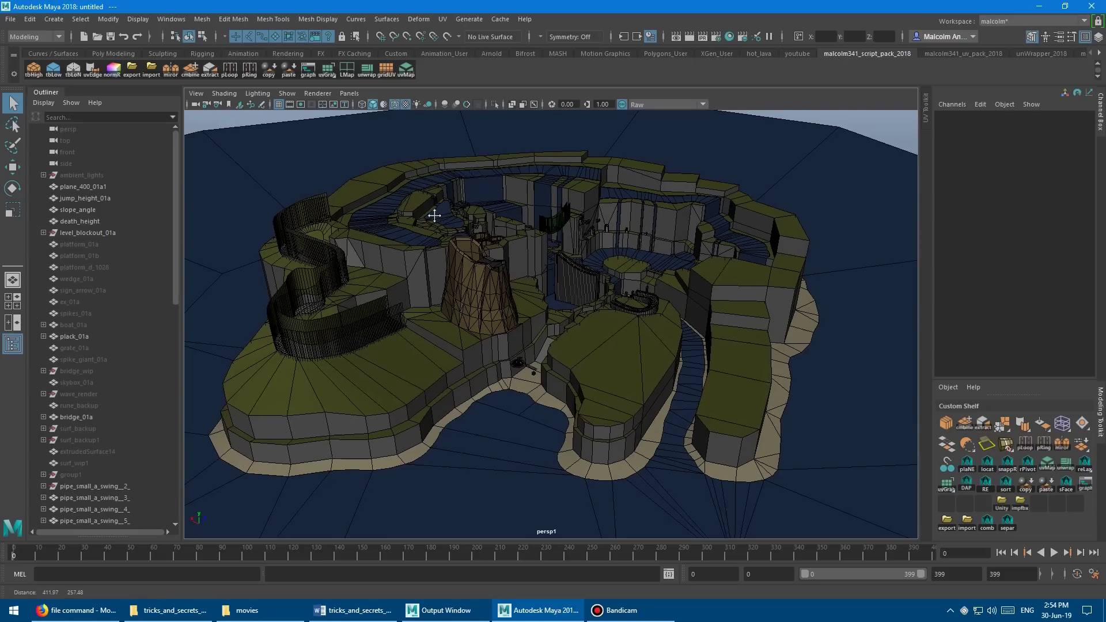
Step: Navigate down to the spiked platform and select the waterwheel, then the surrounding ground walls
{"action": "left_click_drag", "start_coordinate": [434, 215], "coordinate": [448, 236], "text": "alt"}
{"action": "scroll", "coordinate": [378, 235], "scroll_direction": "up", "scroll_amount": 5}
{"action": "middle_click_drag", "start_coordinate": [413, 234], "coordinate": [473, 239], "text": "alt"}
{"action": "left_click_drag", "start_coordinate": [472, 239], "coordinate": [612, 262], "text": "alt"}
{"action": "scroll", "coordinate": [537, 249], "scroll_direction": "up", "scroll_amount": 2}
{"action": "scroll", "coordinate": [553, 271], "scroll_direction": "up", "scroll_amount": 2}
{"action": "left_click_drag", "start_coordinate": [518, 282], "coordinate": [525, 217], "text": "alt"}
{"action": "left_click", "coordinate": [534, 217]}
{"action": "scroll", "coordinate": [504, 225], "scroll_direction": "up", "scroll_amount": 5}
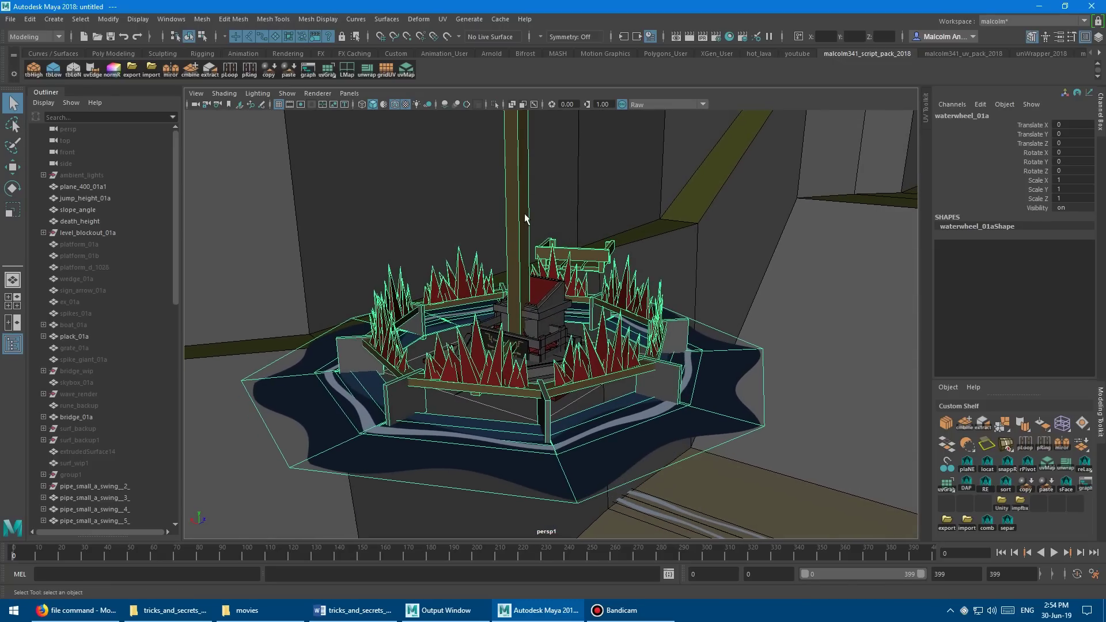
{"action": "left_click", "coordinate": [559, 213]}
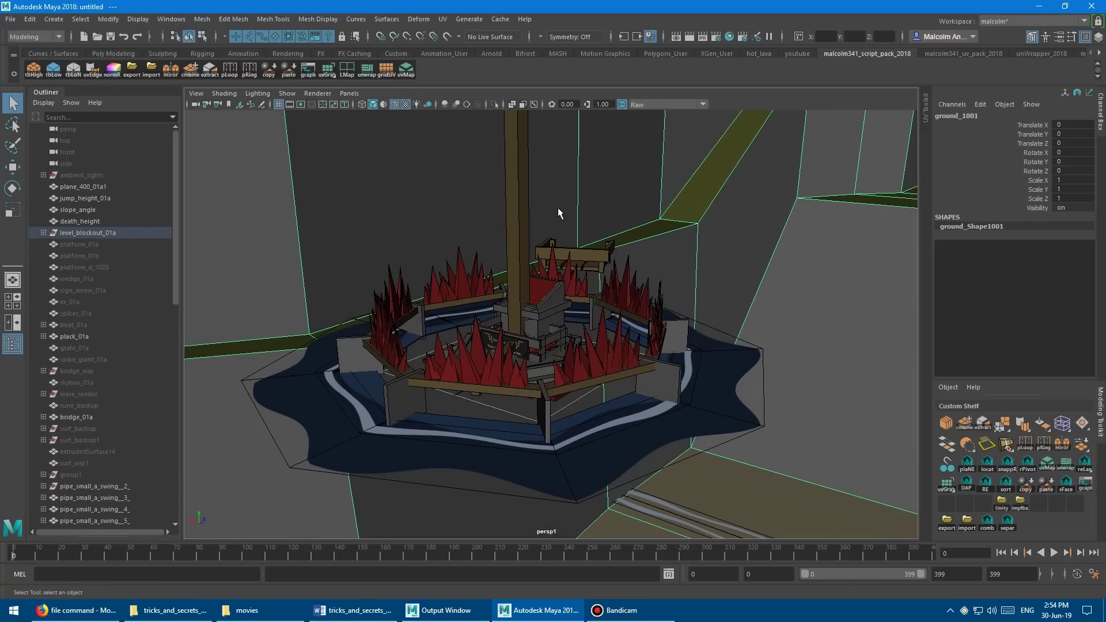
Step: Cycle through stored camera views with [ and ] until the fountain close-up returns
{"action": "left_click_drag", "start_coordinate": [559, 213], "coordinate": [551, 216], "text": "alt"}
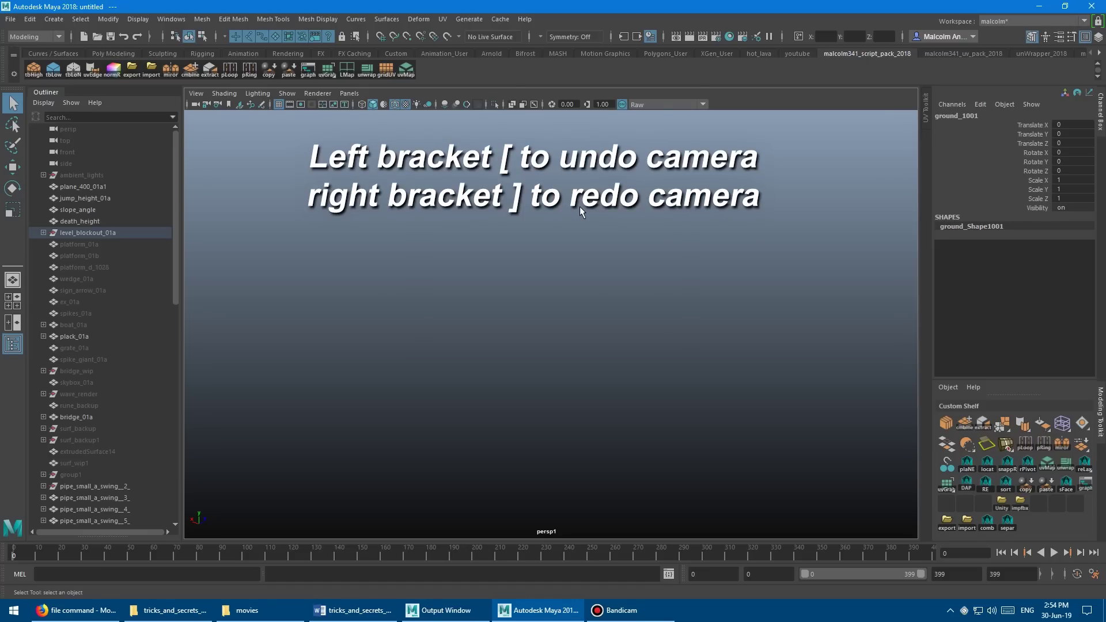
{"action": "key", "text": "bracketleft"}
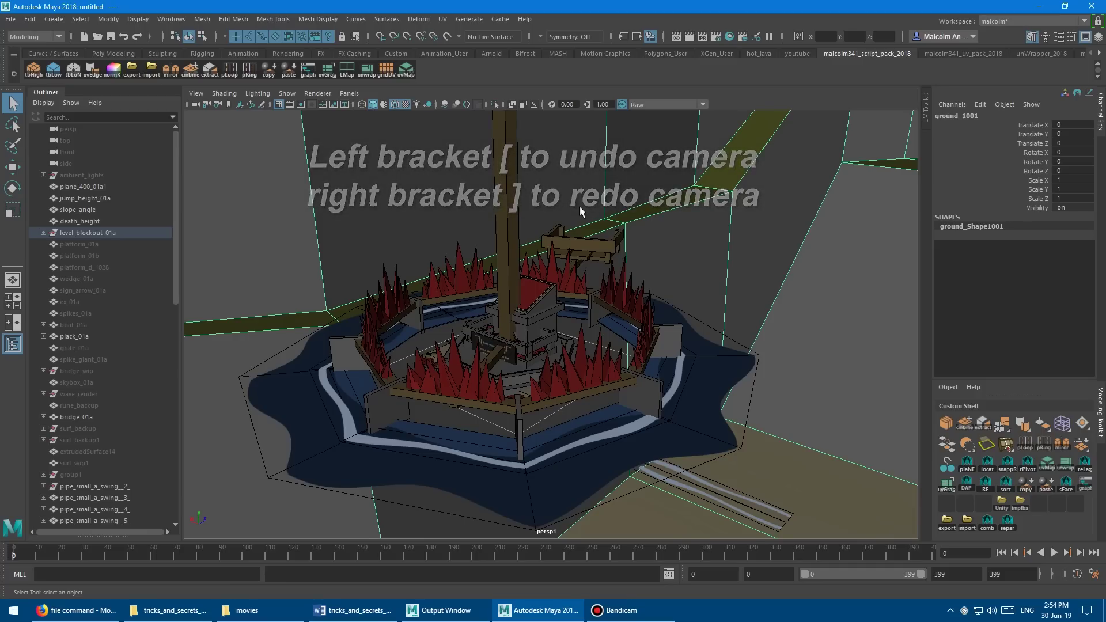
{"action": "key", "text": "bracketleft"}
{"action": "key", "text": "bracketleft"}
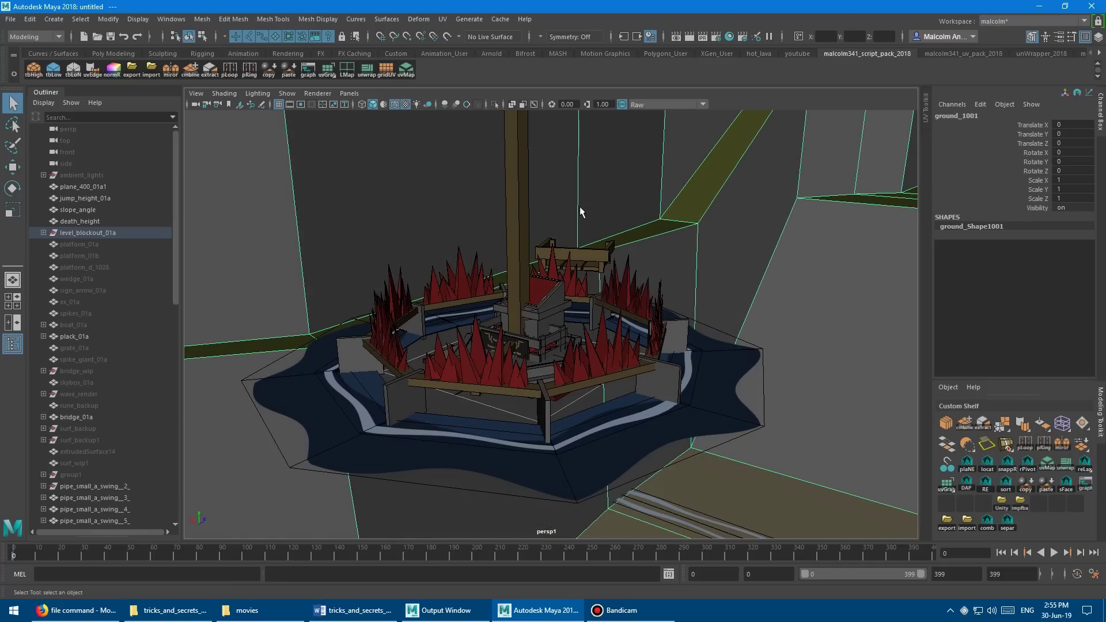
{"action": "key", "text": "bracketleft"}
{"action": "key", "text": "bracketleft"}
{"action": "key", "text": "bracketleft"}
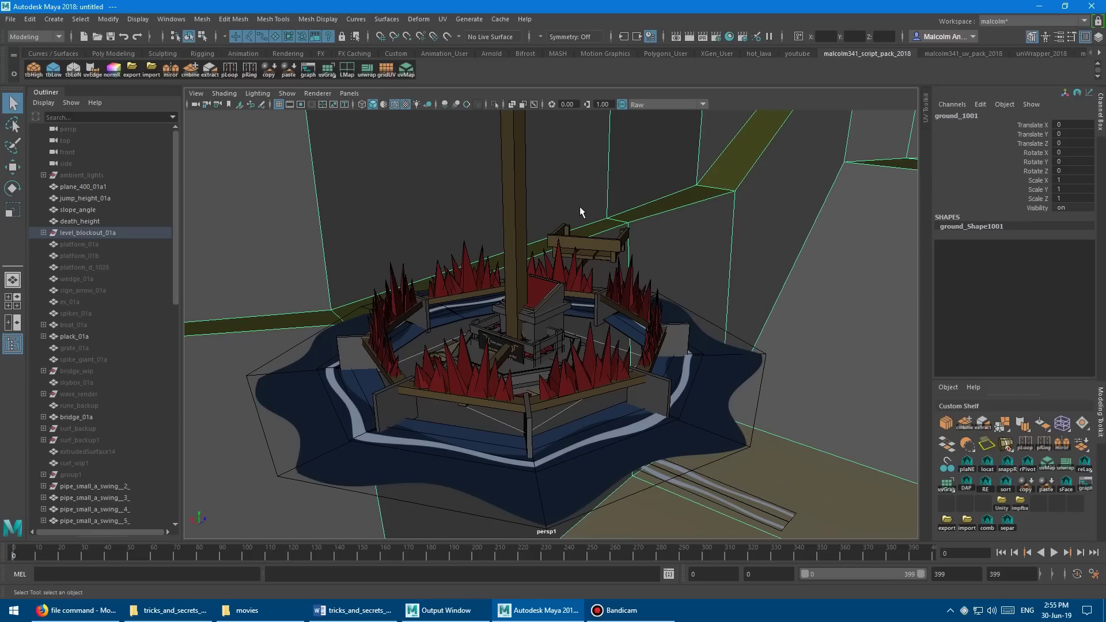
{"action": "key", "text": "bracketleft"}
{"action": "key", "text": "bracketleft"}
{"action": "key", "text": "bracketleft"}
{"action": "key", "text": "bracketleft"}
{"action": "key", "text": "bracketright"}
{"action": "key", "text": "bracketright"}
{"action": "key", "text": "bracketright"}
{"action": "key", "text": "bracketright"}
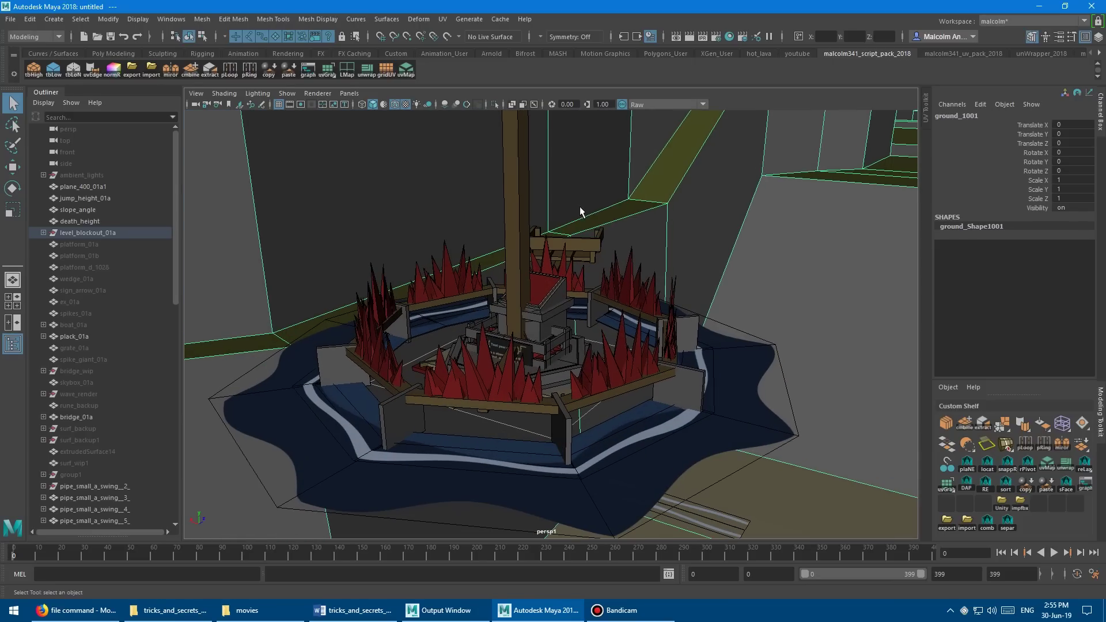
{"action": "key", "text": "bracketleft"}
{"action": "key", "text": "bracketleft"}
{"action": "key", "text": "bracketleft"}
{"action": "key", "text": "bracketleft"}
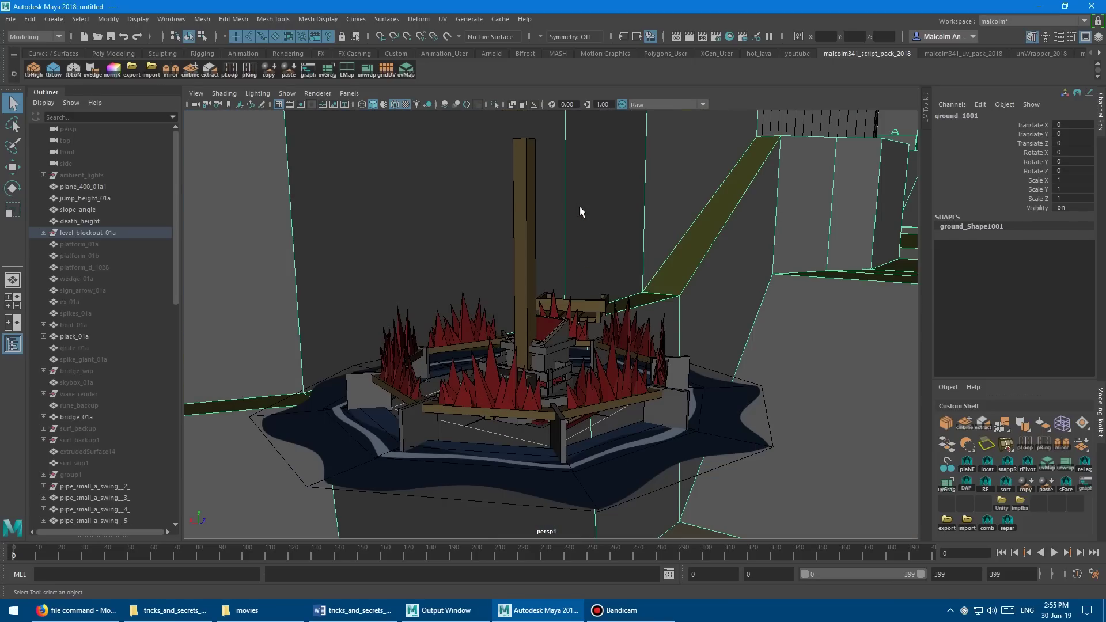
{"action": "key", "text": "bracketleft"}
{"action": "key", "text": "bracketleft"}
{"action": "key", "text": "bracketleft"}
{"action": "key", "text": "bracketleft"}
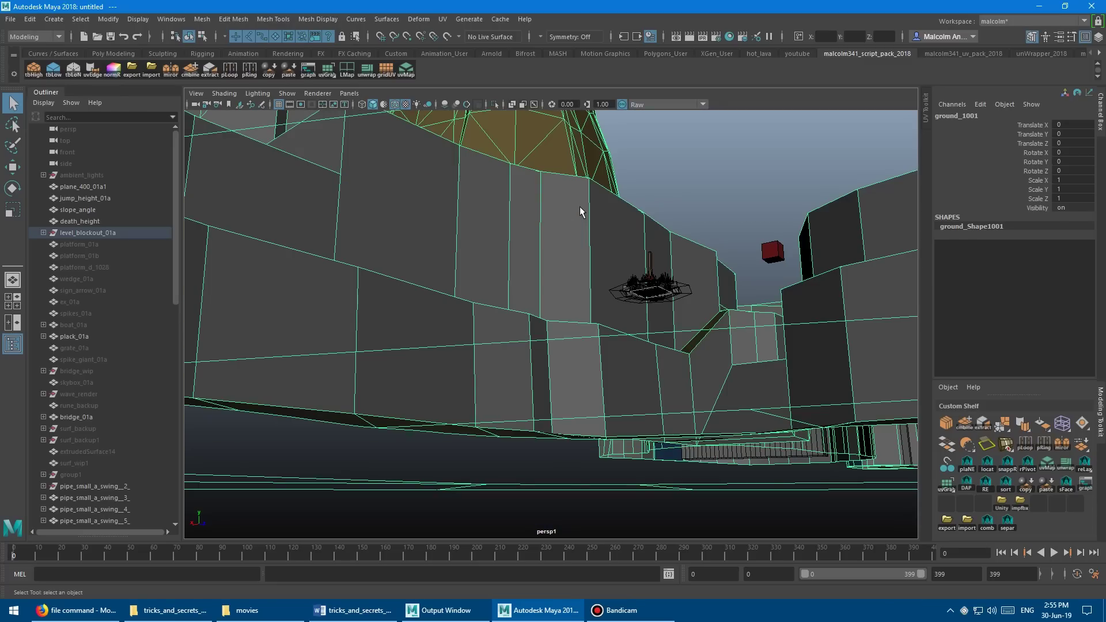
{"action": "key", "text": "bracketleft"}
{"action": "key", "text": "bracketleft"}
{"action": "key", "text": "bracketleft"}
{"action": "key", "text": "bracketleft"}
{"action": "key", "text": "bracketleft"}
{"action": "key", "text": "bracketleft"}
{"action": "key", "text": "bracketleft"}
{"action": "key", "text": "bracketleft"}
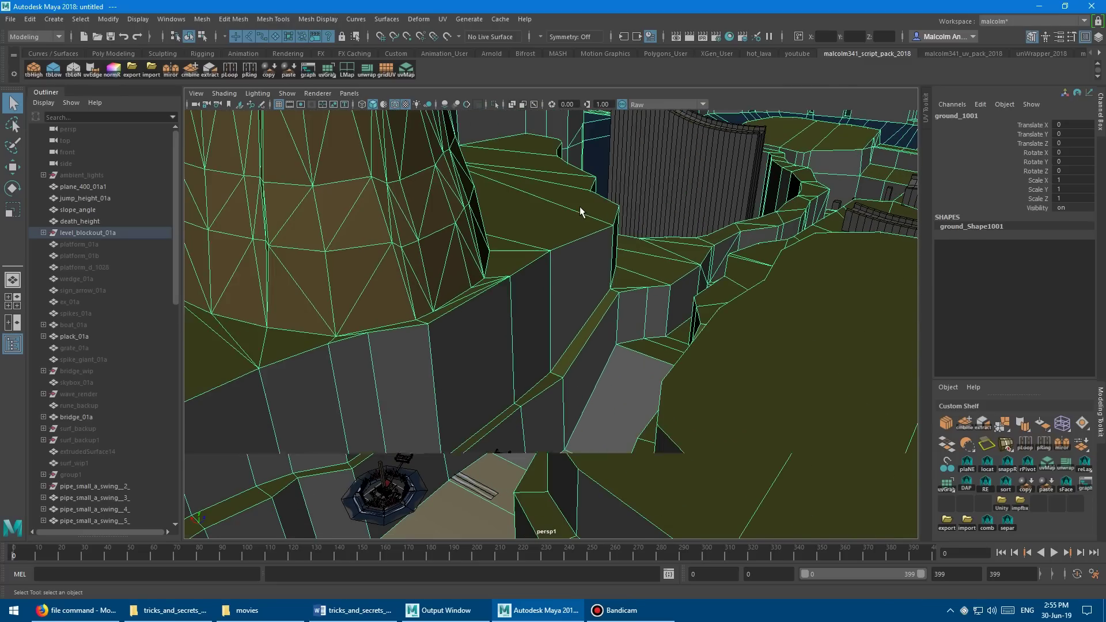
{"action": "key", "text": "bracketleft"}
{"action": "key", "text": "bracketleft"}
{"action": "key", "text": "bracketleft"}
{"action": "key", "text": "bracketleft"}
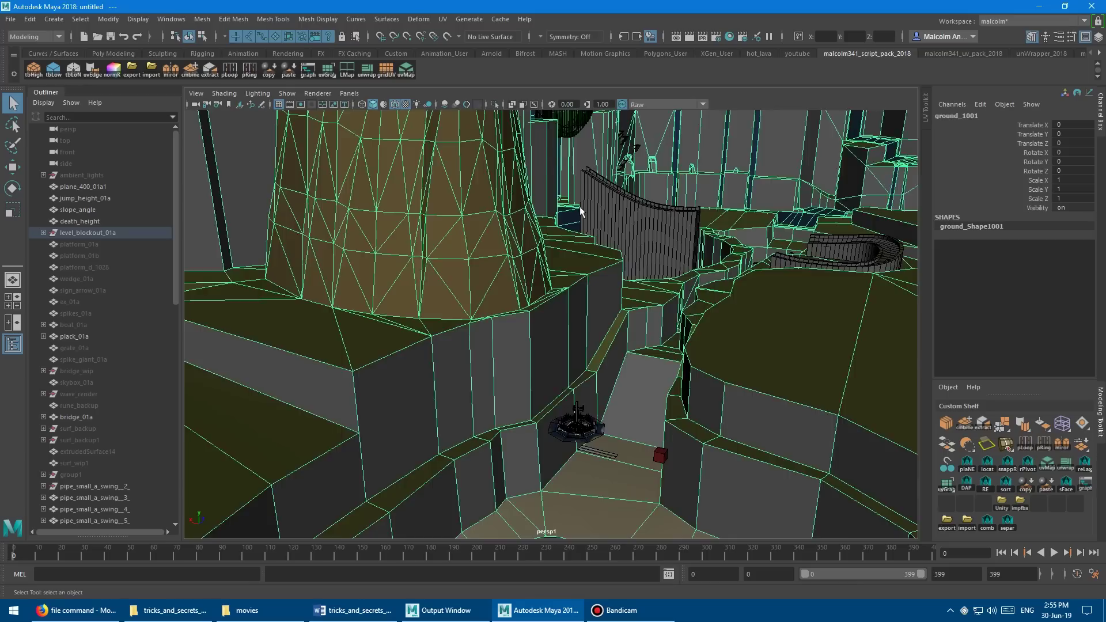
{"action": "key", "text": "bracketleft"}
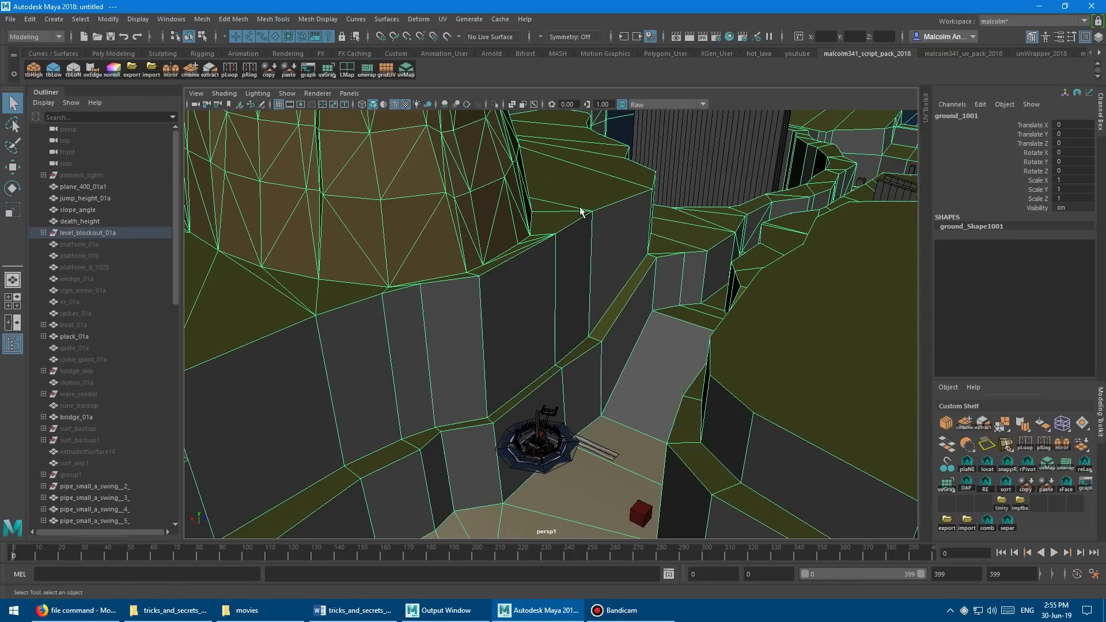
{"action": "key", "text": "bracketleft"}
{"action": "key", "text": "bracketleft"}
{"action": "key", "text": "bracketleft"}
{"action": "key", "text": "bracketleft"}
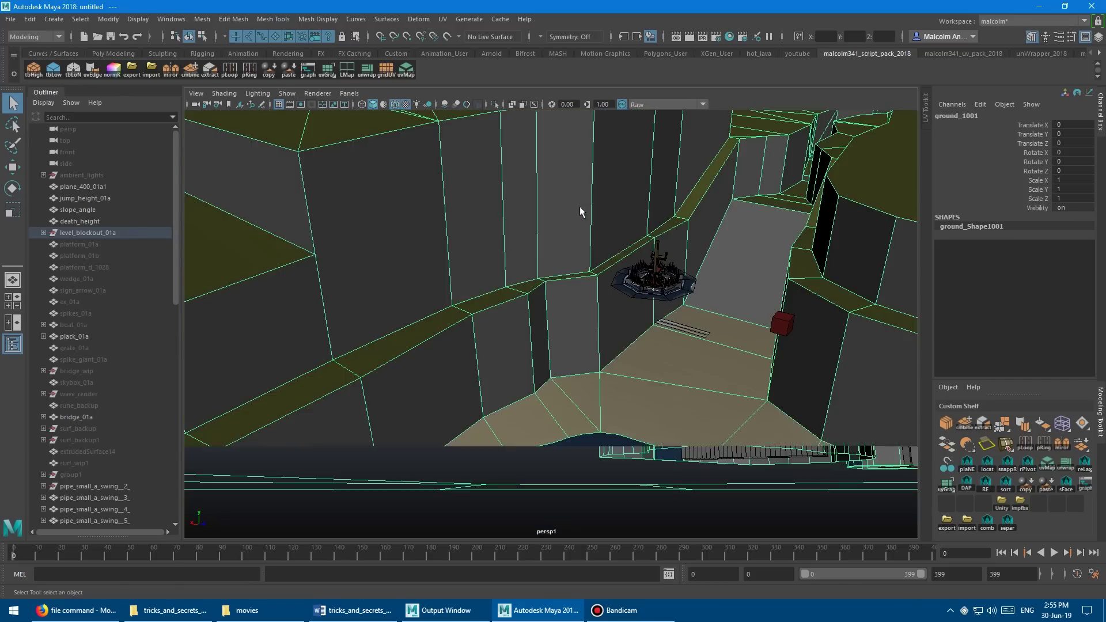
{"action": "key", "text": "bracketleft"}
{"action": "key", "text": "bracketleft"}
{"action": "key", "text": "bracketleft"}
{"action": "key", "text": "bracketleft"}
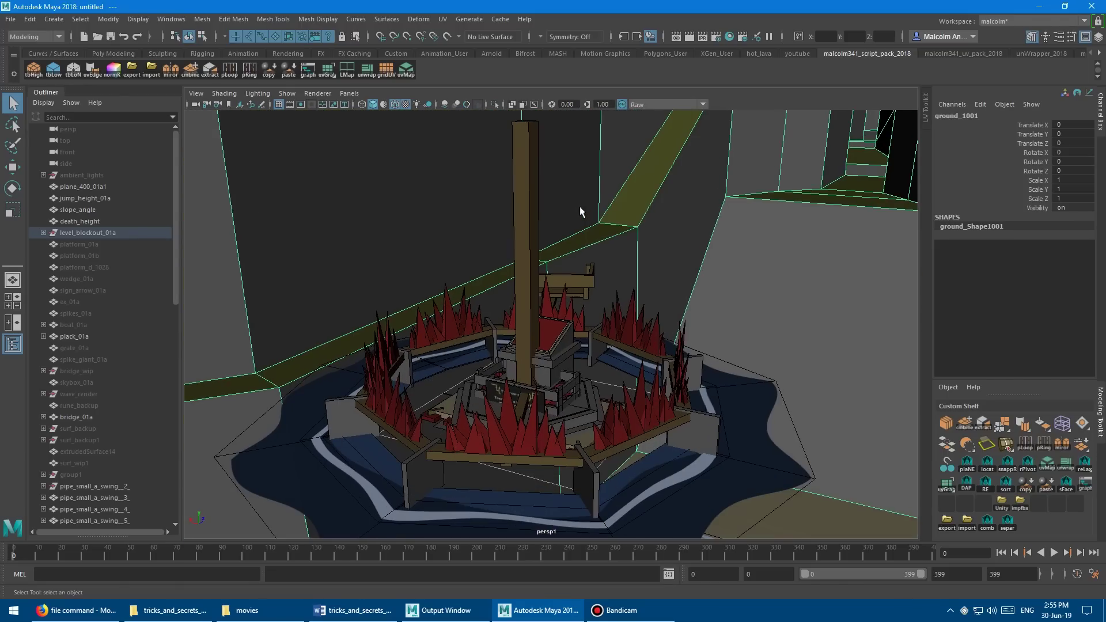
{"action": "key", "text": "bracketleft"}
{"action": "key", "text": "bracketleft"}
{"action": "key", "text": "bracketleft"}
{"action": "key", "text": "bracketleft"}
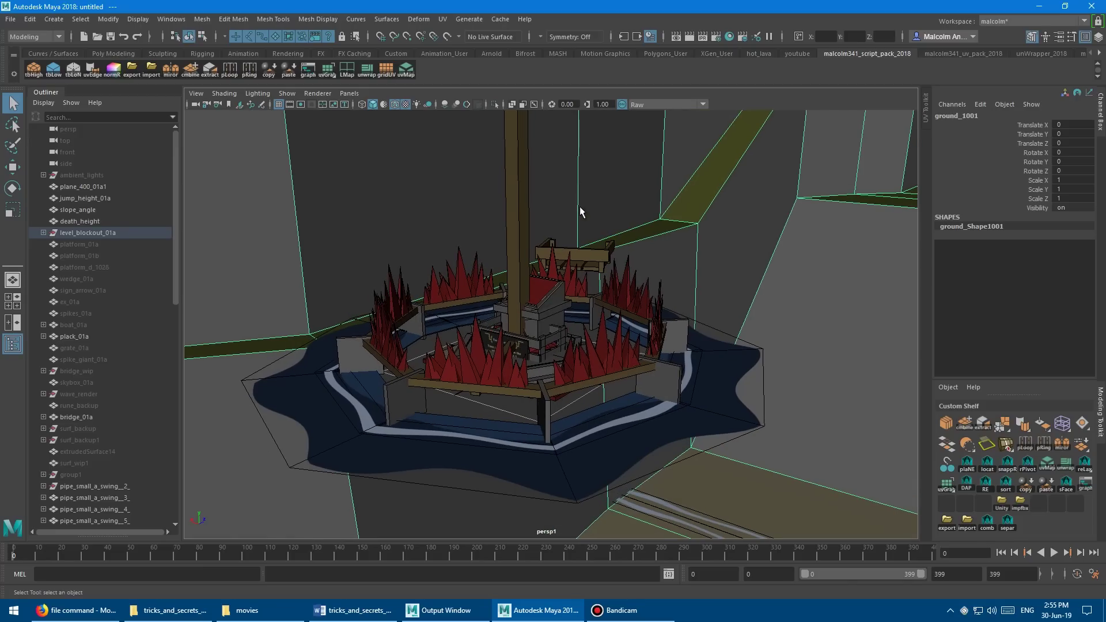
{"action": "key", "text": "bracketleft"}
{"action": "key", "text": "bracketleft"}
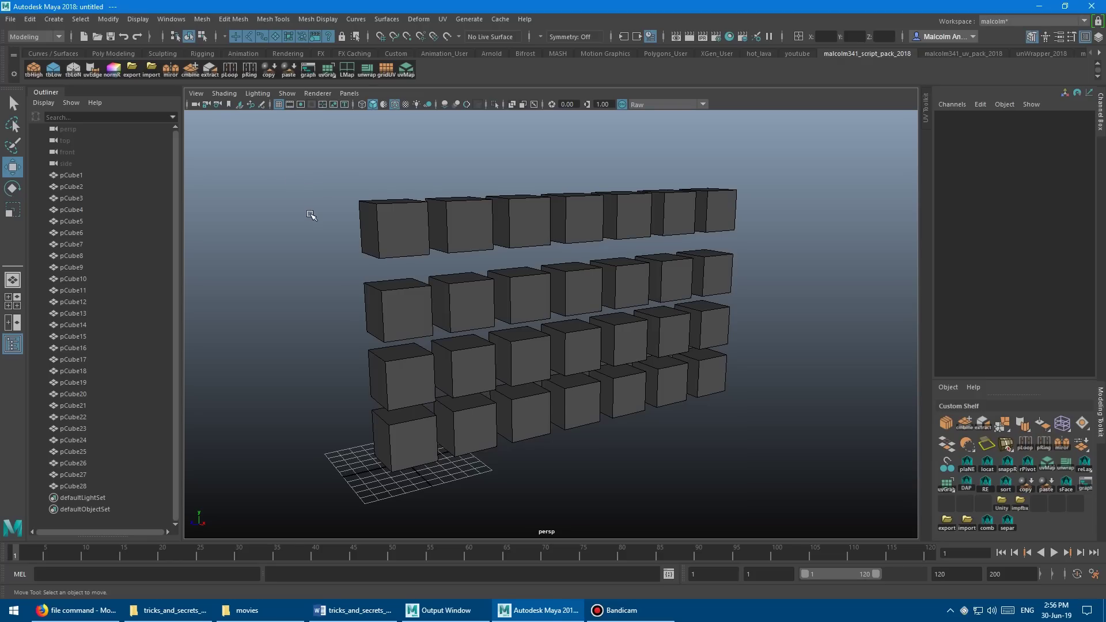
Step: Switch the status-line input field from transform values to Rename mode
{"action": "middle_click_drag", "start_coordinate": [400, 243], "coordinate": [386, 238], "text": "alt"}
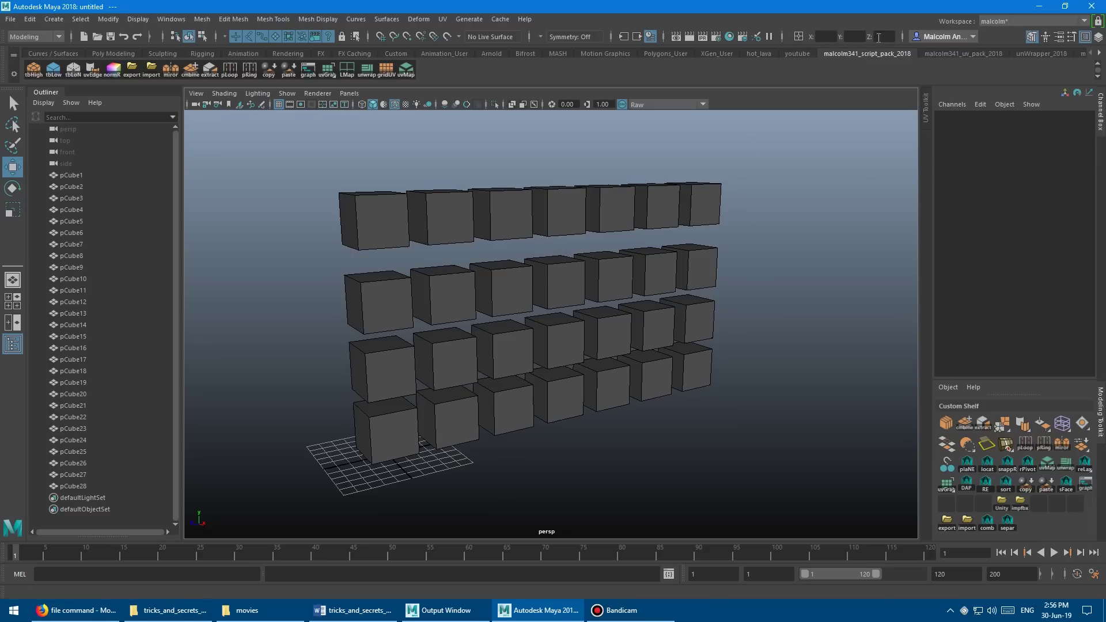
{"action": "left_click", "coordinate": [799, 37]}
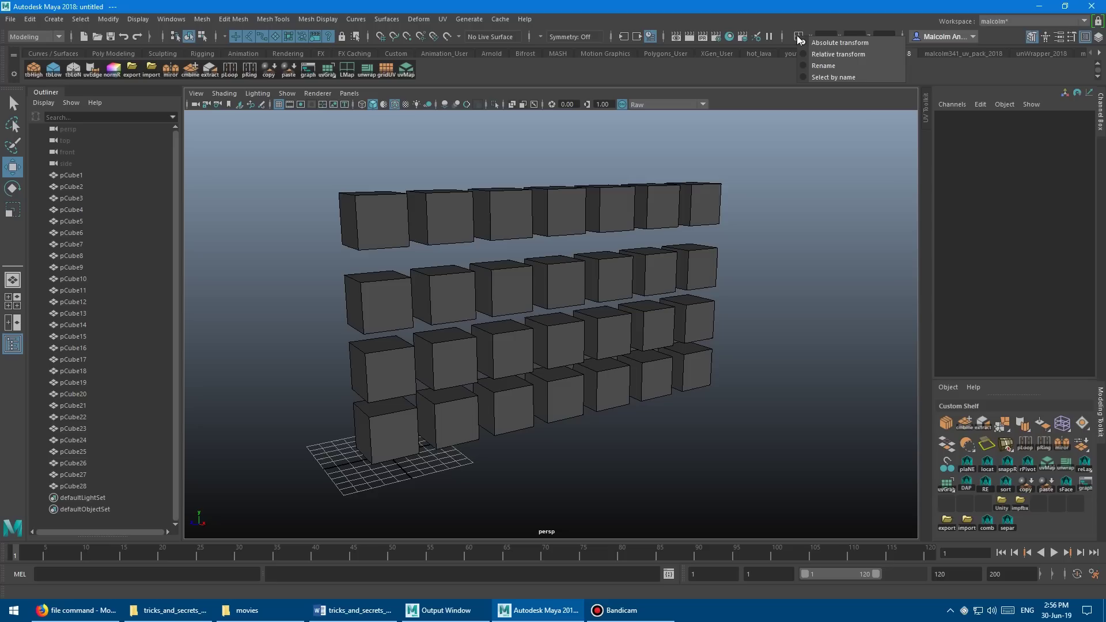
{"action": "left_click", "coordinate": [818, 64]}
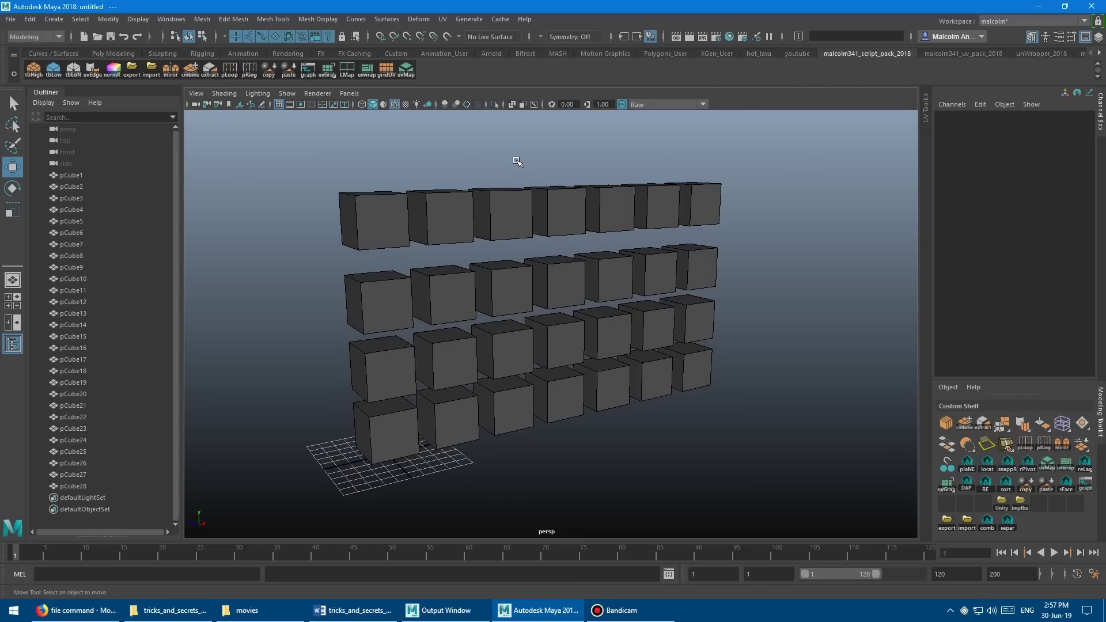
Step: Select pCube1 through pCube6 in the Outliner after adjusting the view of the cube wall
{"action": "left_click_drag", "start_coordinate": [516, 163], "coordinate": [497, 161], "text": "alt"}
{"action": "right_click_drag", "start_coordinate": [496, 161], "coordinate": [588, 157], "text": "alt"}
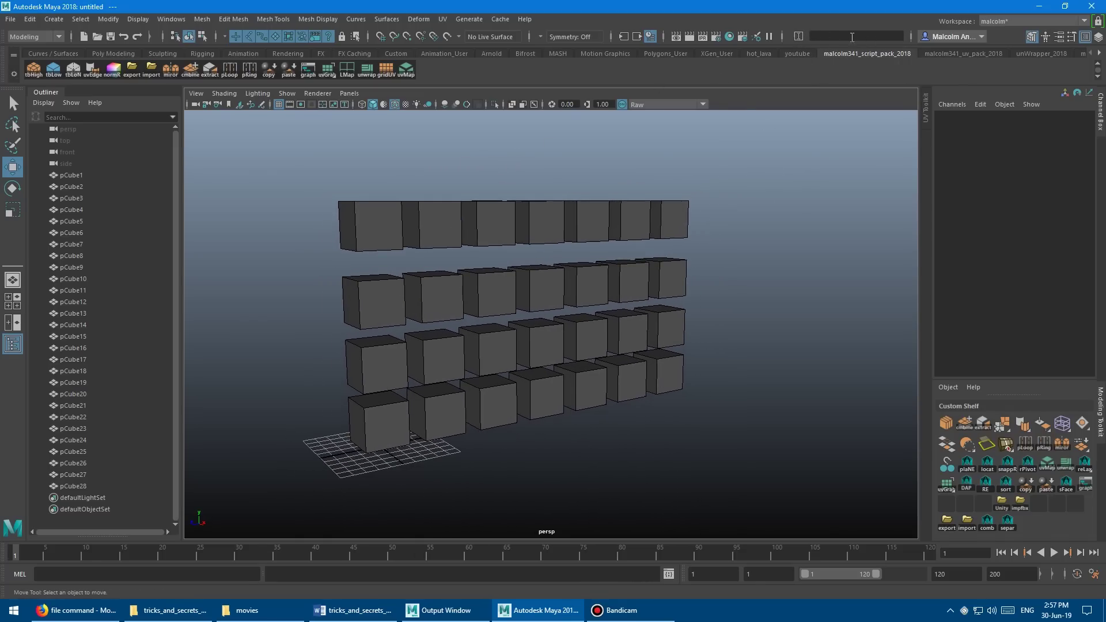
{"action": "right_click_drag", "start_coordinate": [526, 178], "coordinate": [500, 173], "text": "alt"}
{"action": "middle_click_drag", "start_coordinate": [499, 173], "coordinate": [514, 169], "text": "alt"}
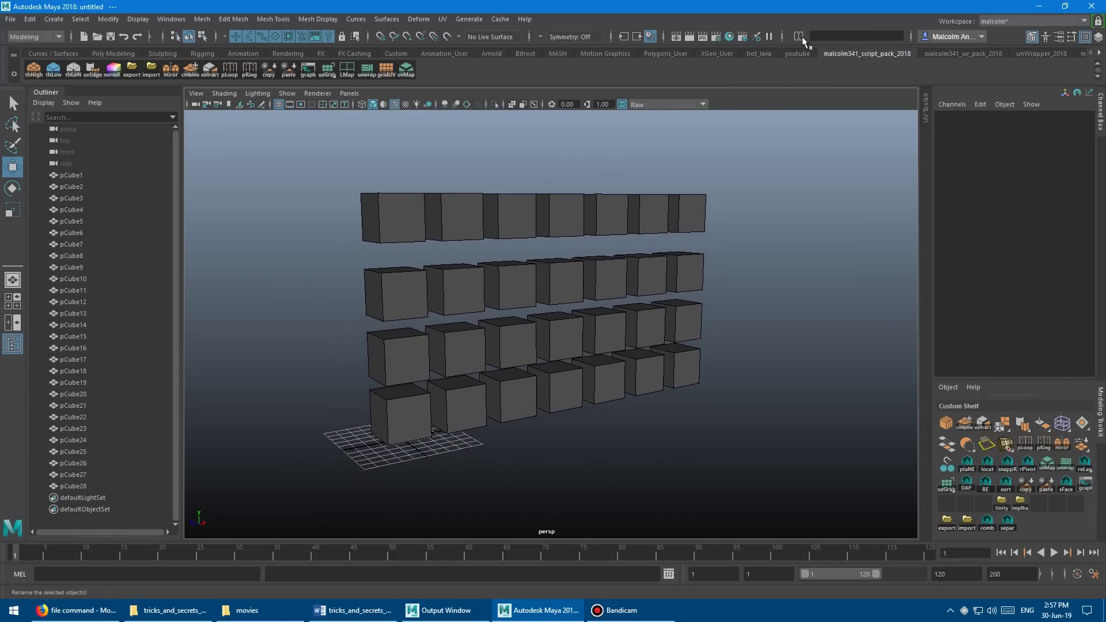
{"action": "right_click_drag", "start_coordinate": [582, 178], "coordinate": [534, 187], "text": "alt"}
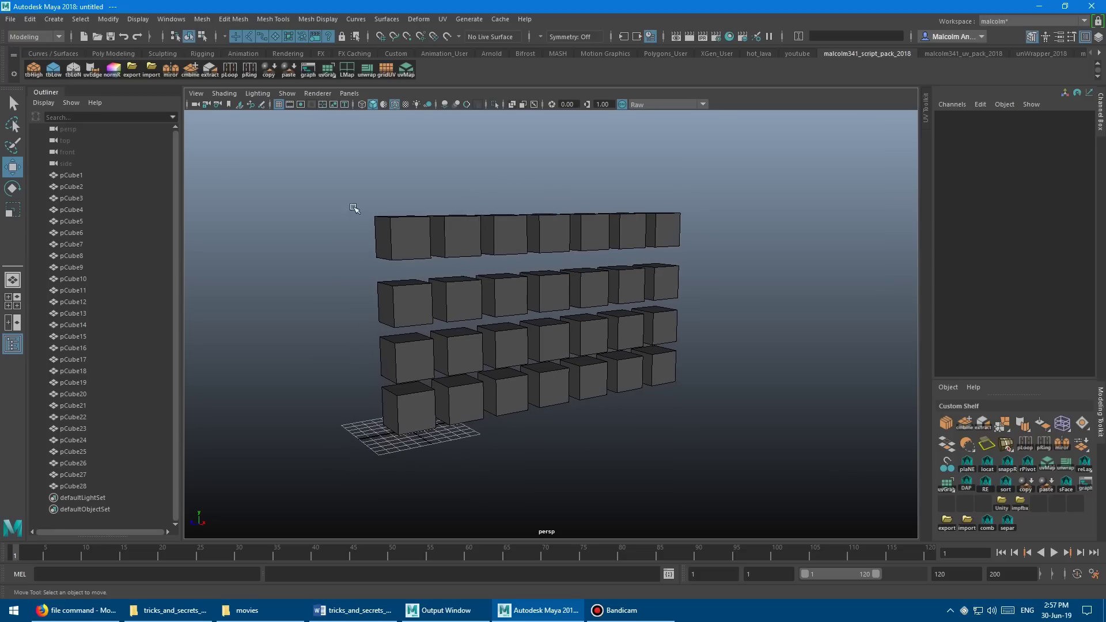
{"action": "left_click_drag", "start_coordinate": [335, 186], "coordinate": [518, 307]}
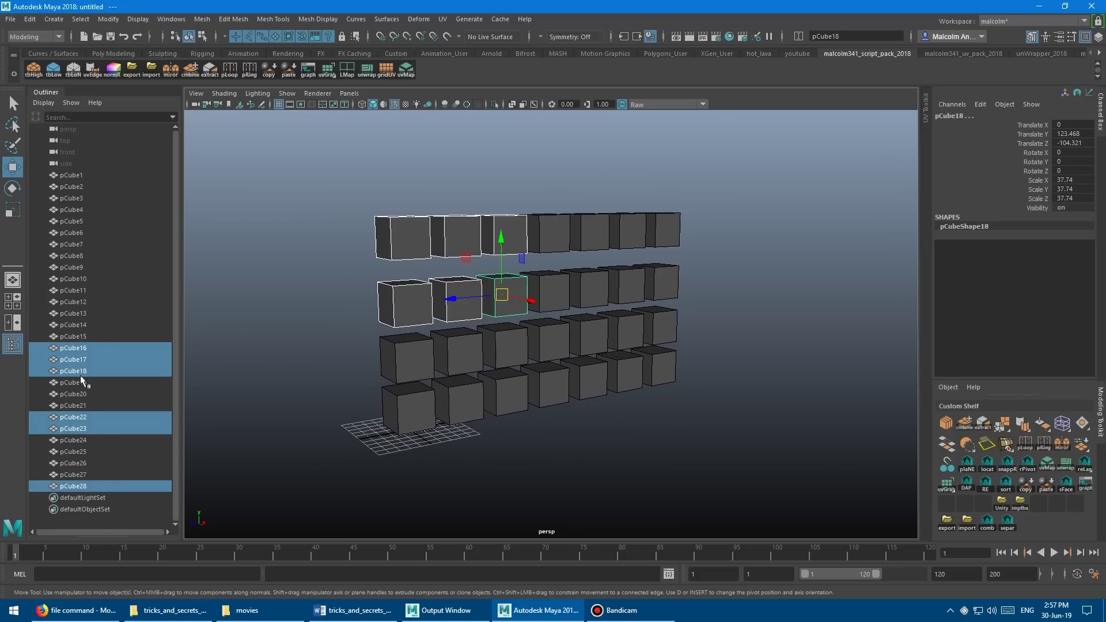
{"action": "left_click_drag", "start_coordinate": [327, 354], "coordinate": [484, 414], "text": "alt"}
{"action": "left_click_drag", "start_coordinate": [282, 323], "coordinate": [168, 260], "text": "alt"}
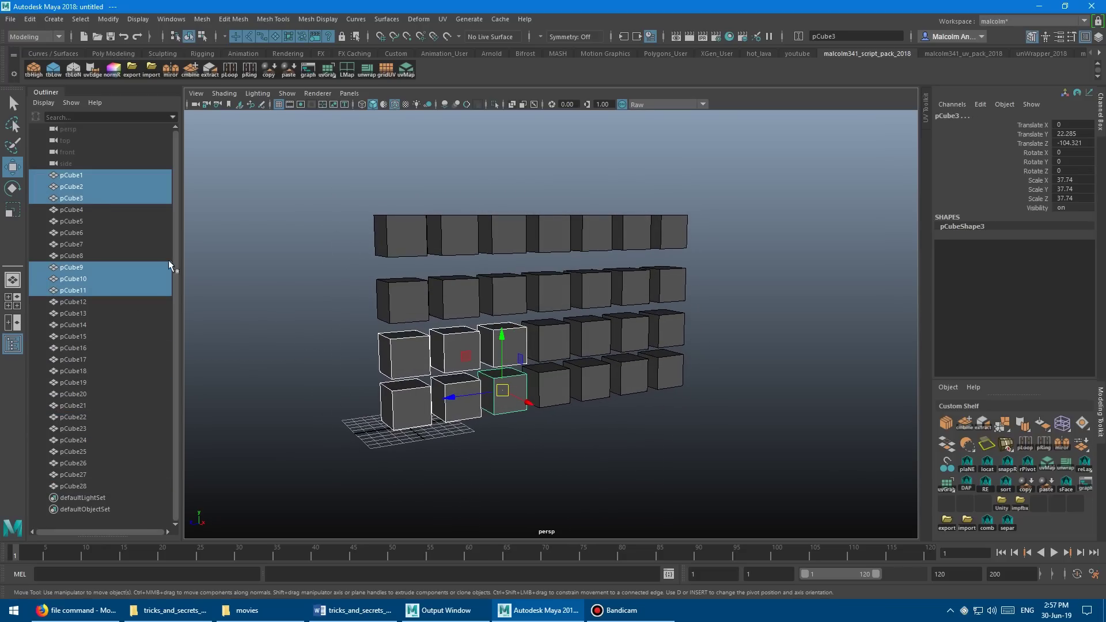
{"action": "left_click", "coordinate": [84, 176]}
{"action": "left_click", "coordinate": [83, 234], "text": "shift"}
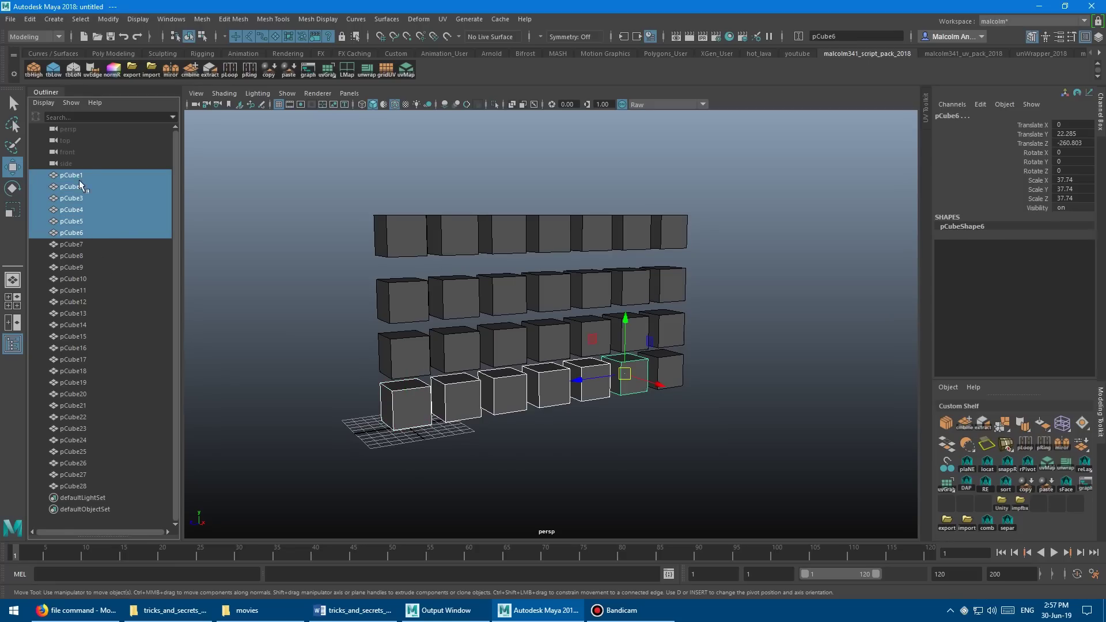
{"action": "right_click_drag", "start_coordinate": [380, 262], "coordinate": [420, 251], "text": "alt"}
Step: Rename the six selected cubes to 'youtube' using the status-line Rename field
{"action": "double_click", "coordinate": [843, 38]}
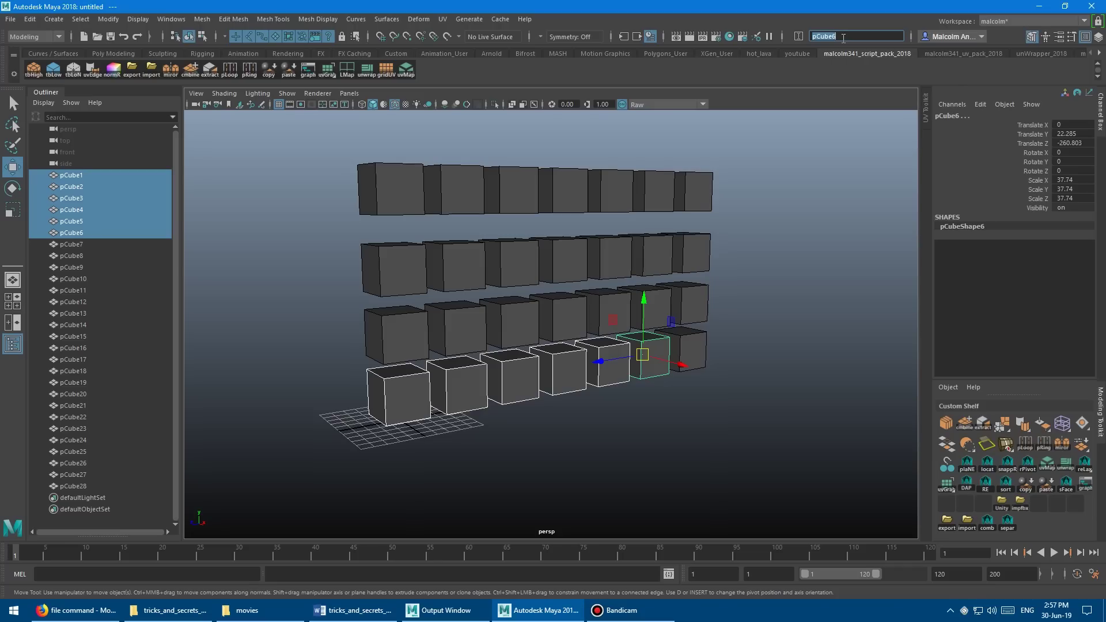
{"action": "type", "text": "youtub"}
{"action": "key", "text": "Return"}
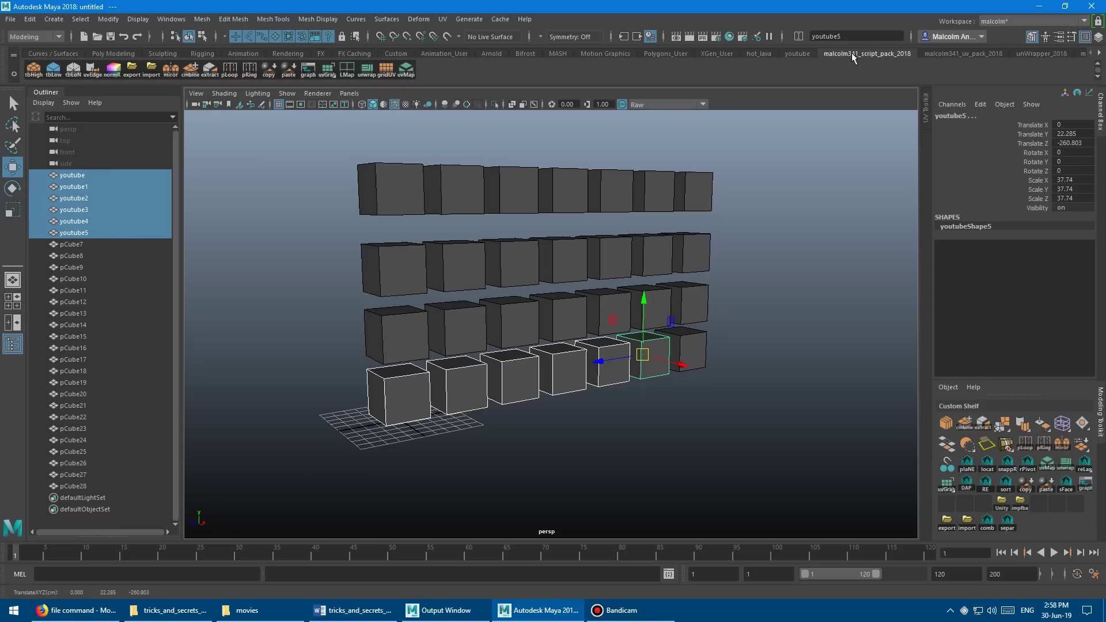
Step: Rename the six cubes with 'youtube_00', producing youtube_00 through youtube_05, then deselect
{"action": "left_click", "coordinate": [860, 36]}
{"action": "key", "text": "Return"}
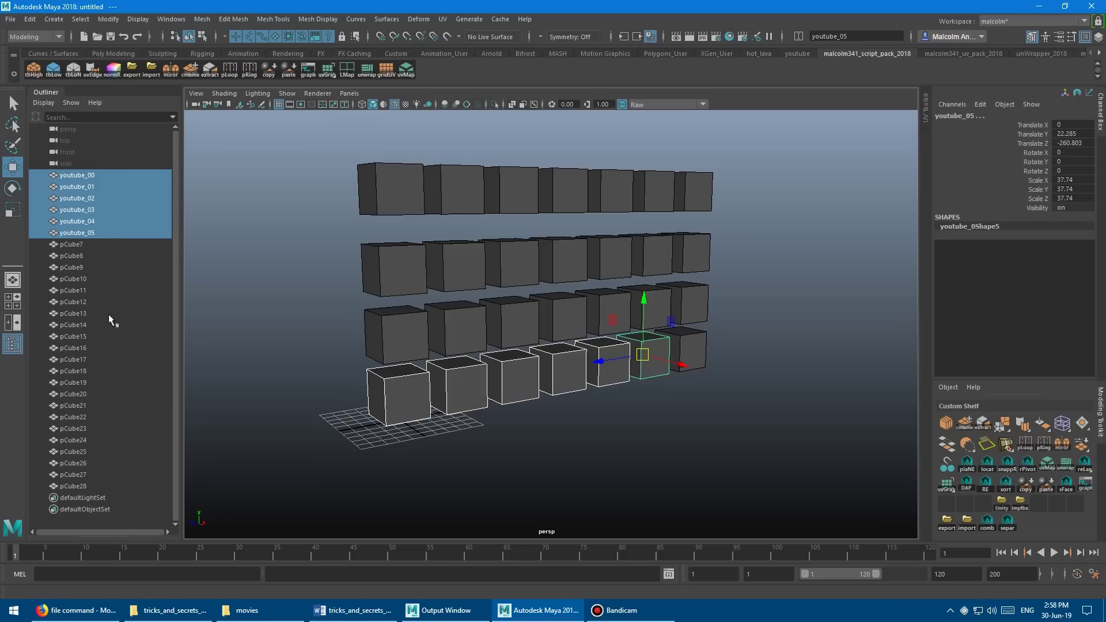
{"action": "key", "text": "Escape"}
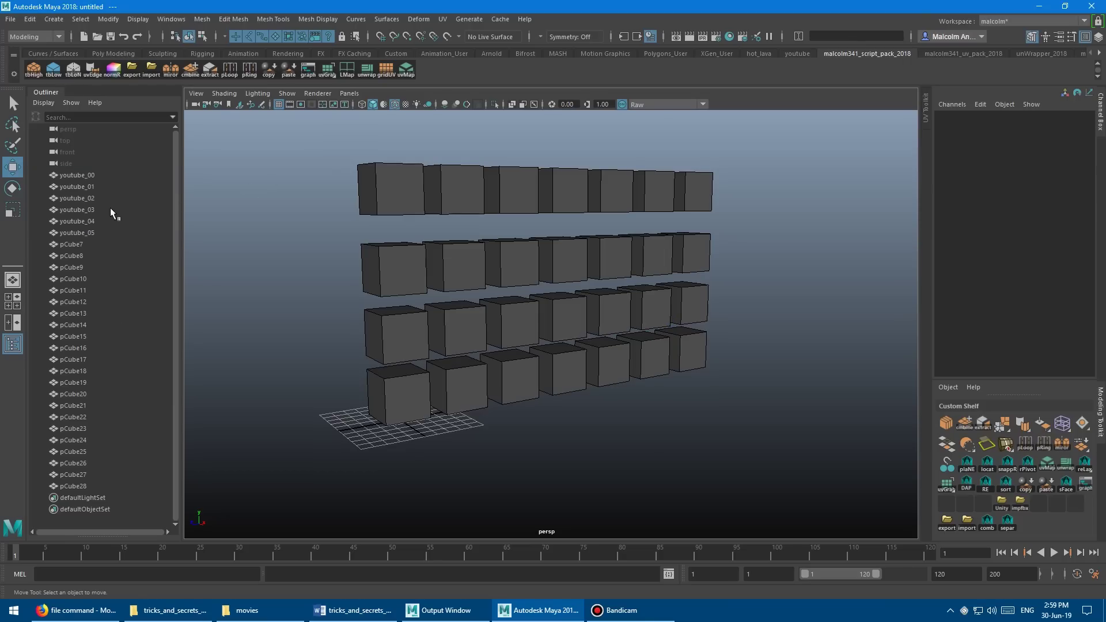
Step: Select all 28 cubes in the Outliner and rename them 'youtube_00', then clear the selection
{"action": "left_click", "coordinate": [94, 174]}
{"action": "left_click", "coordinate": [91, 485], "text": "shift"}
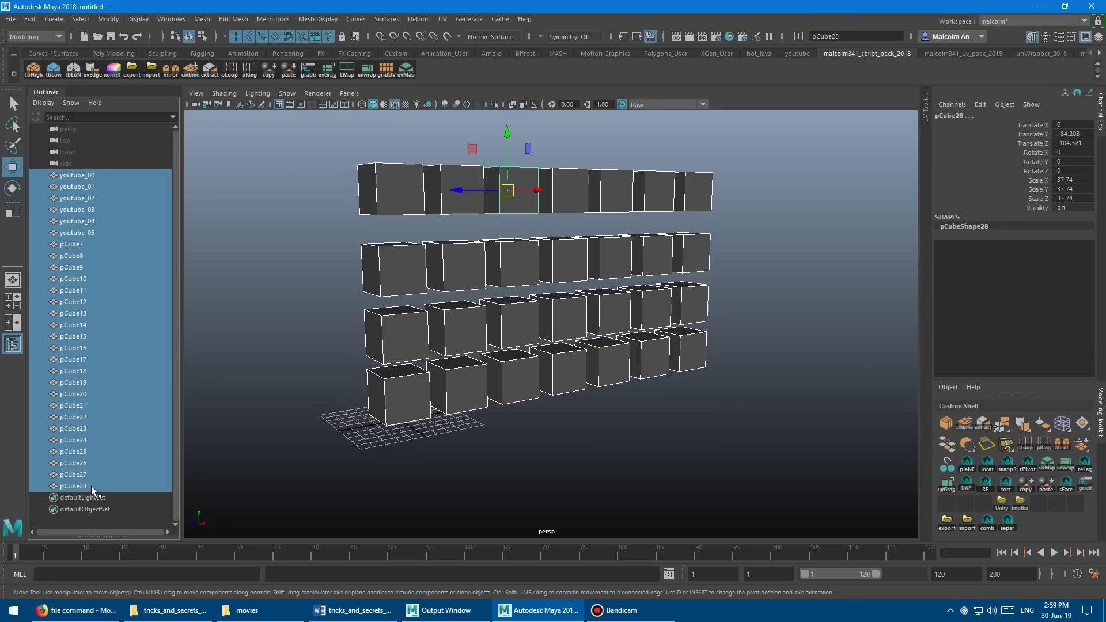
{"action": "left_click", "coordinate": [870, 31]}
{"action": "type", "text": "youtu"}
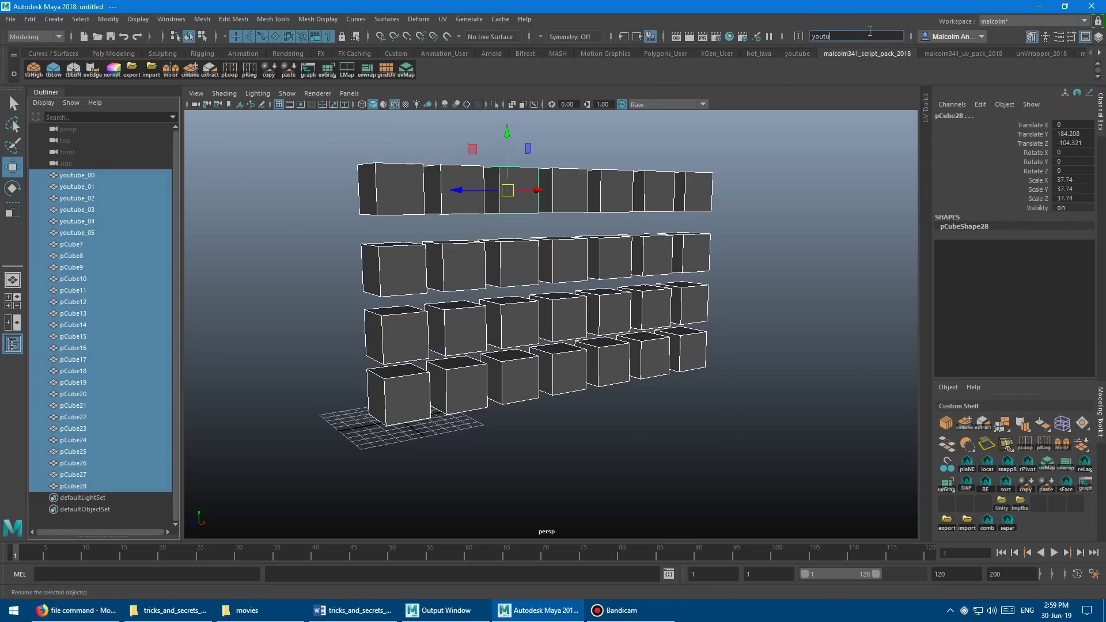
{"action": "type", "text": "be_00"}
{"action": "key", "text": "Return"}
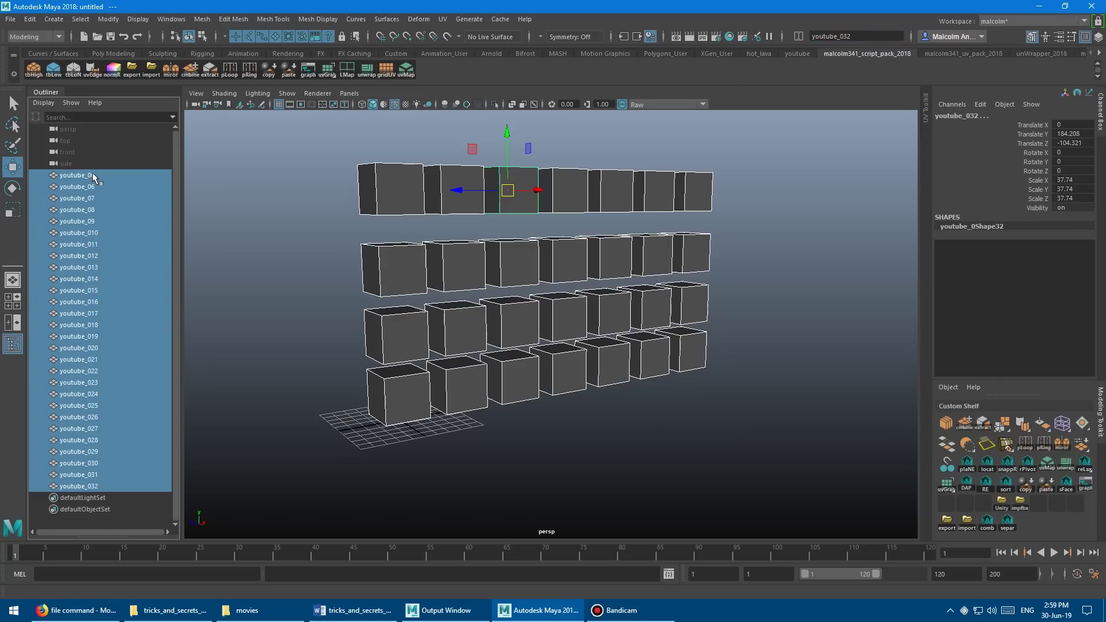
{"action": "left_click", "coordinate": [242, 208]}
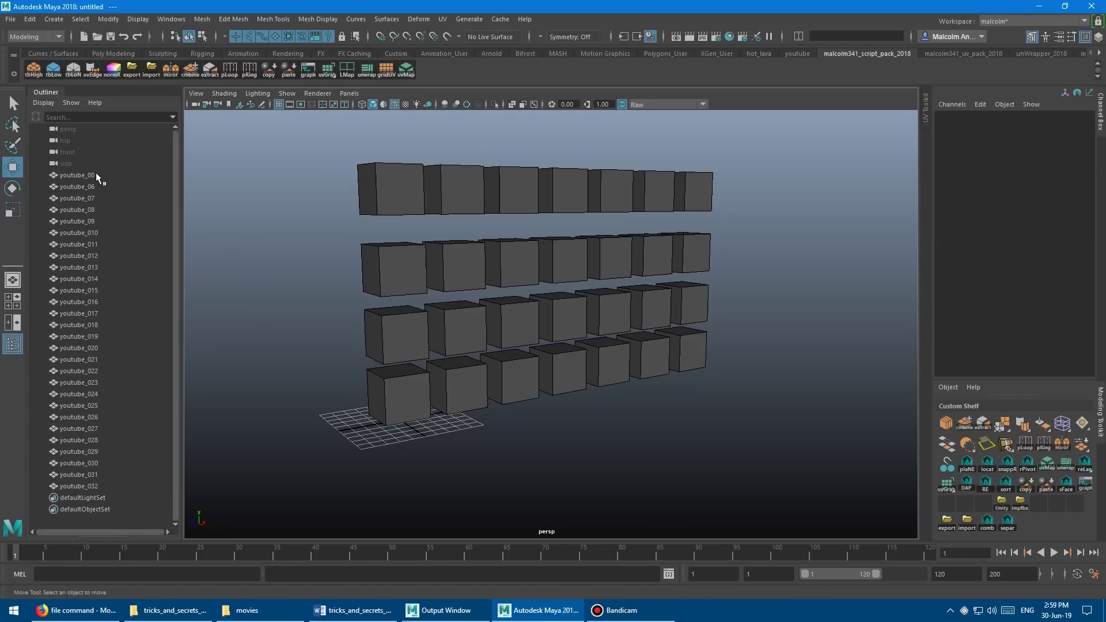
Step: Reselect all cubes and rename them starting at 'youtube_0001', then deselect
{"action": "left_click", "coordinate": [77, 176]}
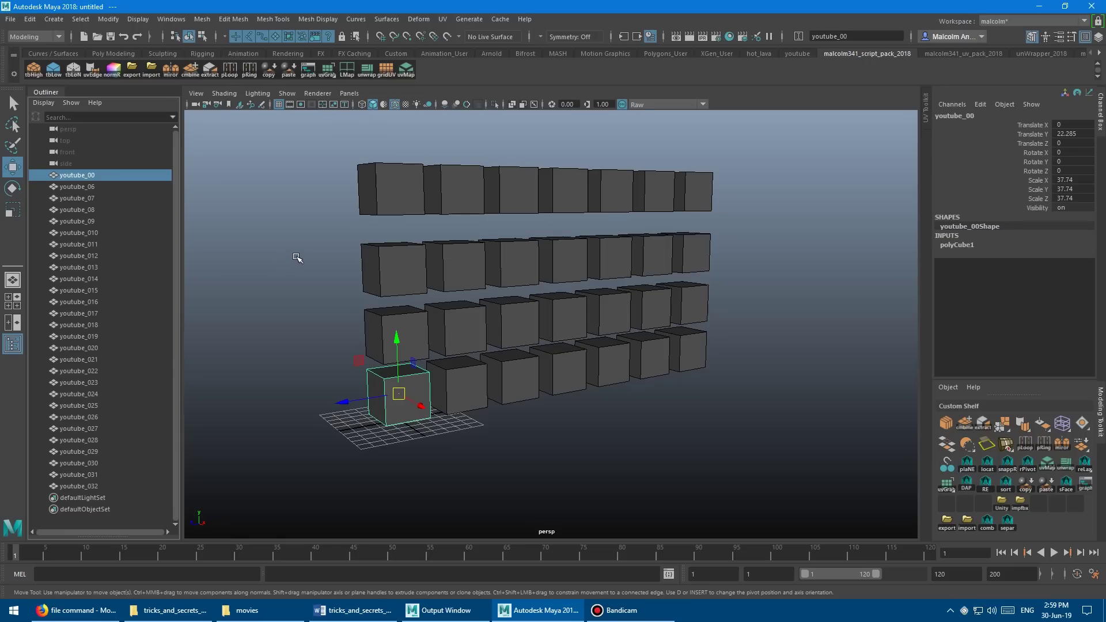
{"action": "key", "text": "ctrl+shift+a"}
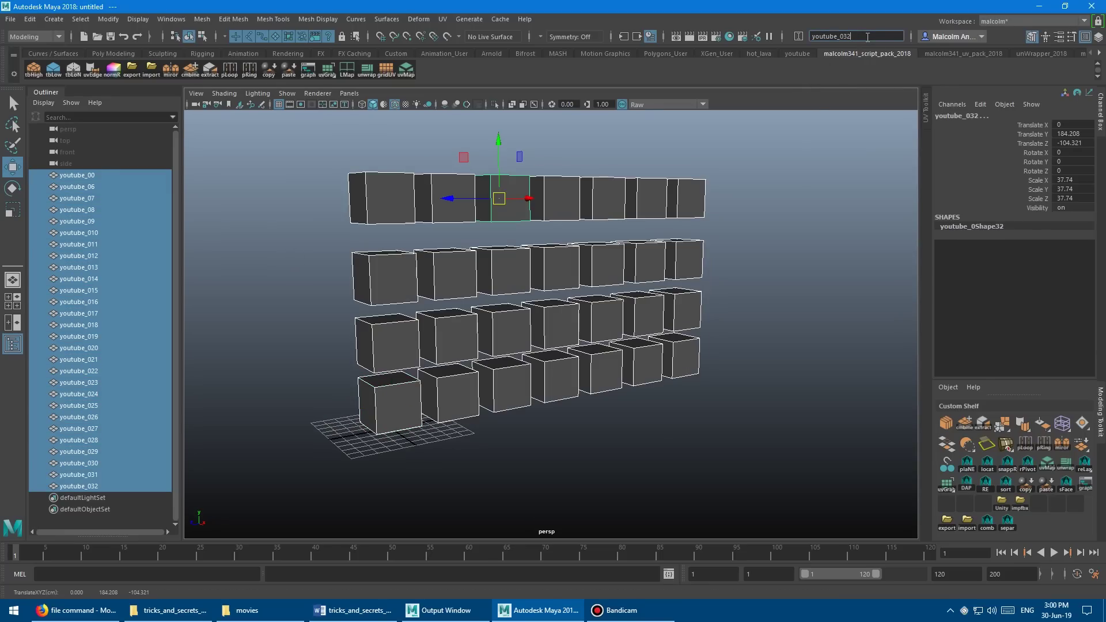
{"action": "key", "text": "shift+Left"}
{"action": "key", "text": "shift+Left"}
{"action": "type", "text": "0"}
{"action": "type", "text": "01"}
{"action": "key", "text": "Return"}
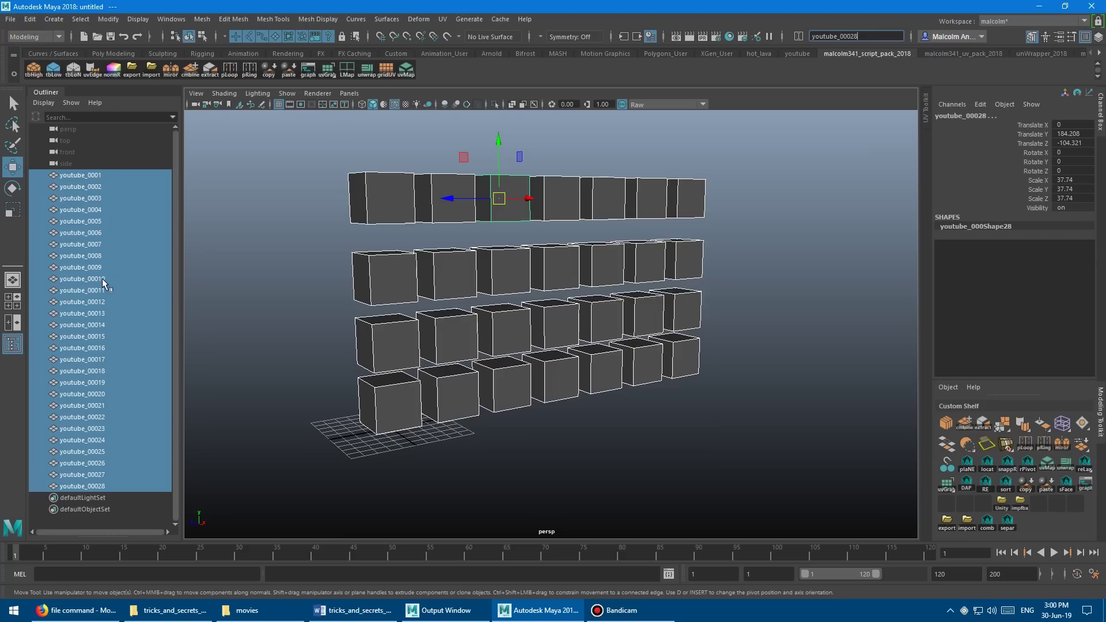
{"action": "left_click", "coordinate": [284, 281]}
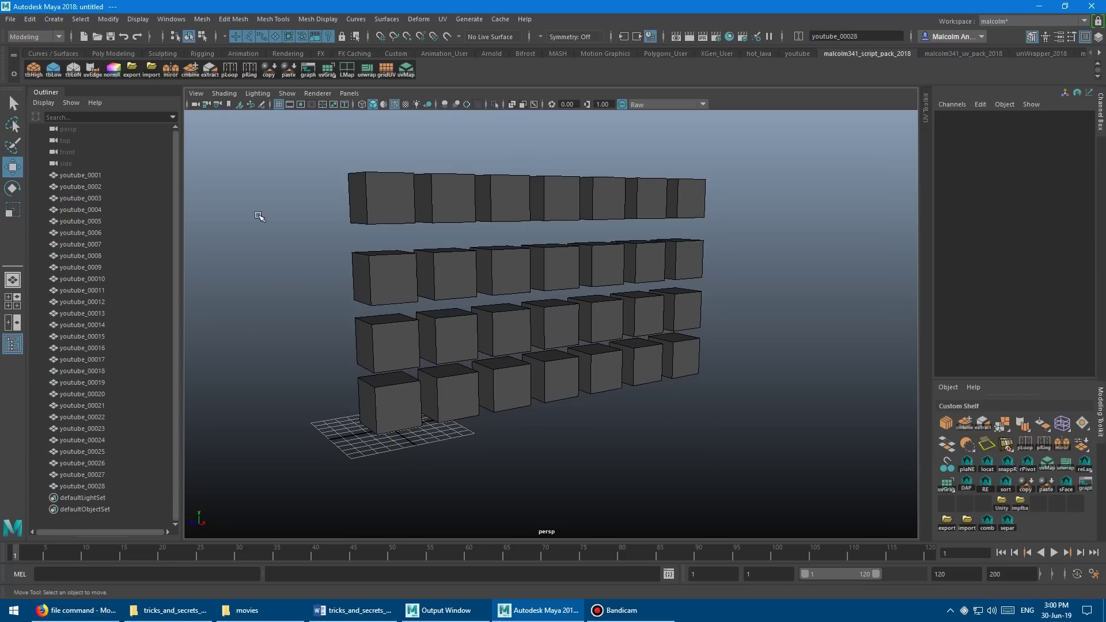
Step: Select all 28 cubes and rename them youtube_1001 through youtube_1028 via the Rename field
{"action": "left_click_drag", "start_coordinate": [284, 230], "coordinate": [273, 232], "text": "alt"}
{"action": "left_click_drag", "start_coordinate": [260, 160], "coordinate": [730, 409]}
{"action": "left_click_drag", "start_coordinate": [286, 306], "coordinate": [303, 302], "text": "alt"}
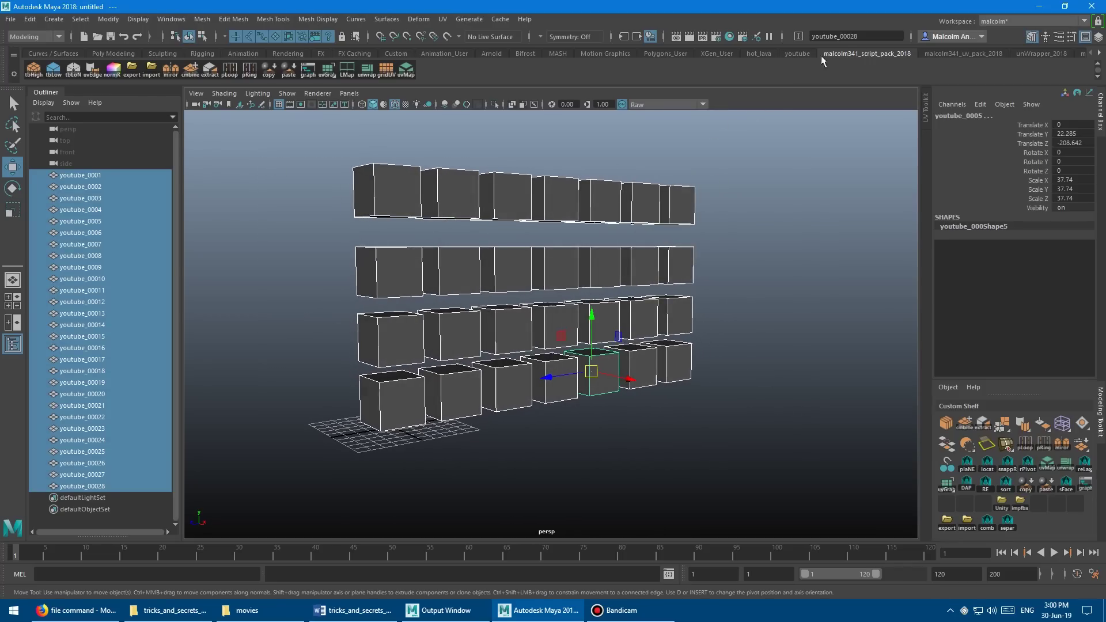
{"action": "left_click", "coordinate": [875, 36]}
{"action": "key", "text": "BackSpace"}
{"action": "key", "text": "BackSpace"}
{"action": "key", "text": "BackSpace"}
{"action": "type", "text": "1001"}
{"action": "key", "text": "Return"}
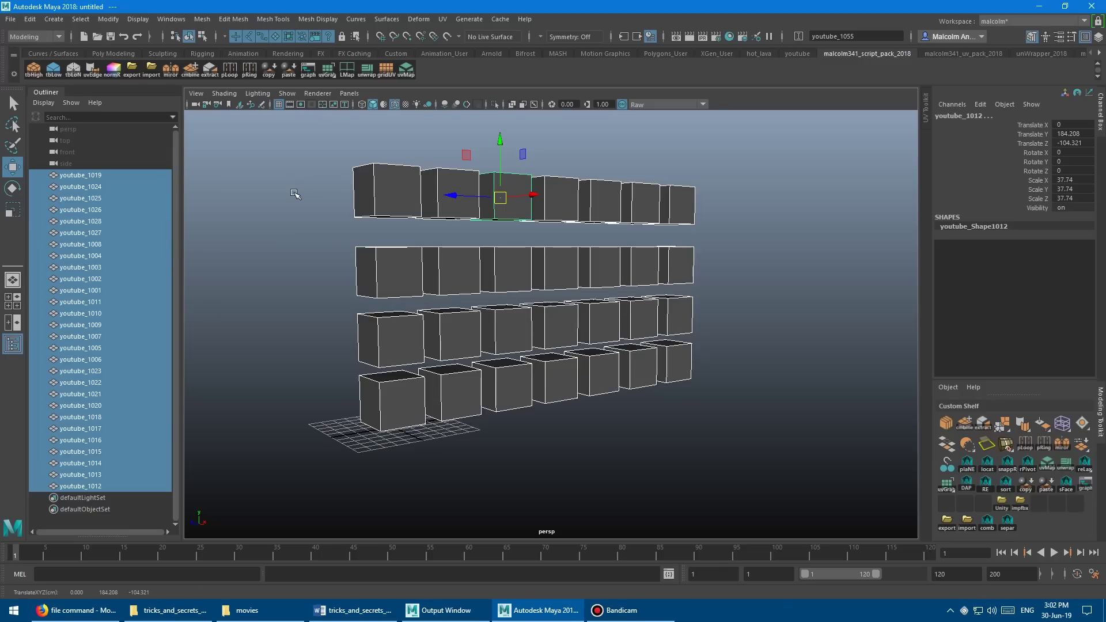
Step: Rename all selected cubes to test_1001 through test_1028
{"action": "left_click", "coordinate": [872, 38]}
{"action": "double_click", "coordinate": [871, 37]}
{"action": "type", "text": "test_1001"}
{"action": "key", "text": "Return"}
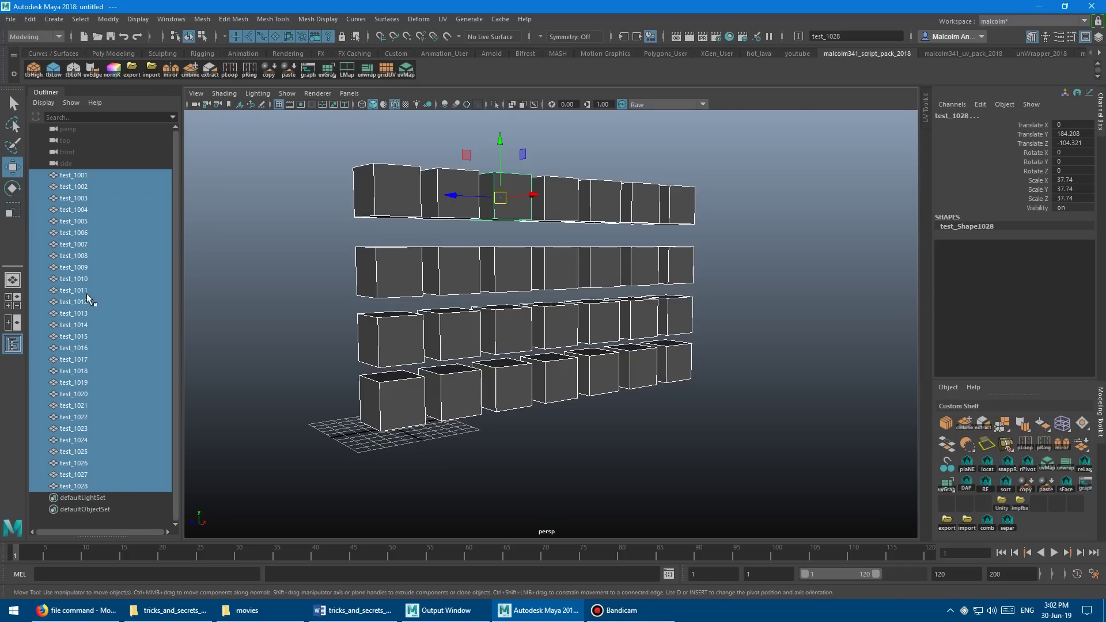
Step: Reselect test_1001 to test_1028 in order and rename them youtube_1001 onward
{"action": "left_click", "coordinate": [272, 282]}
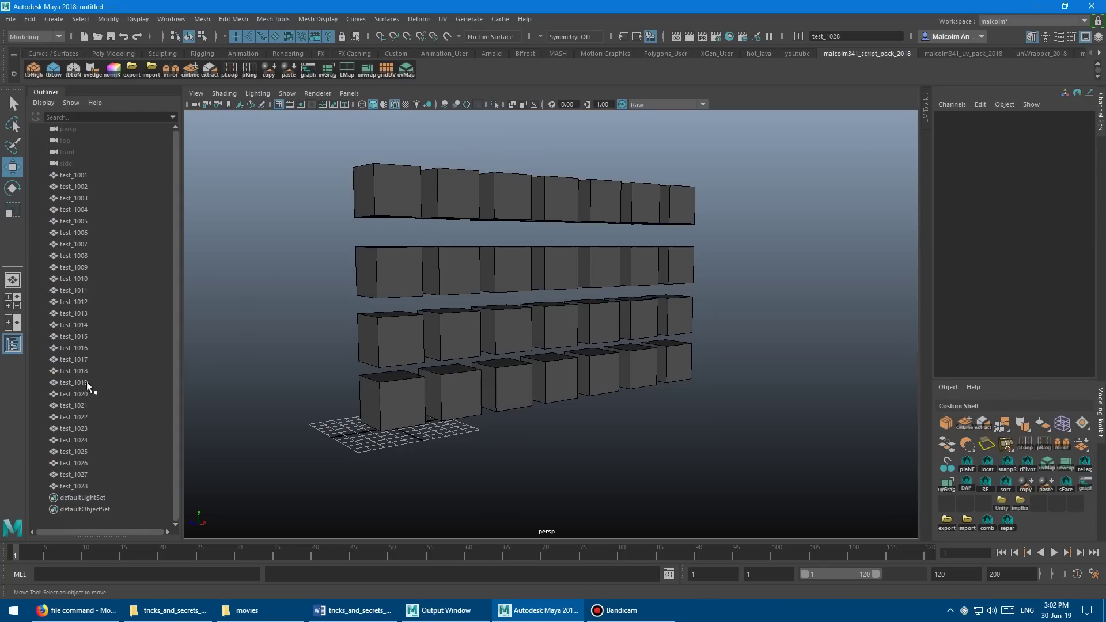
{"action": "left_click", "coordinate": [82, 174]}
{"action": "left_click", "coordinate": [85, 486]}
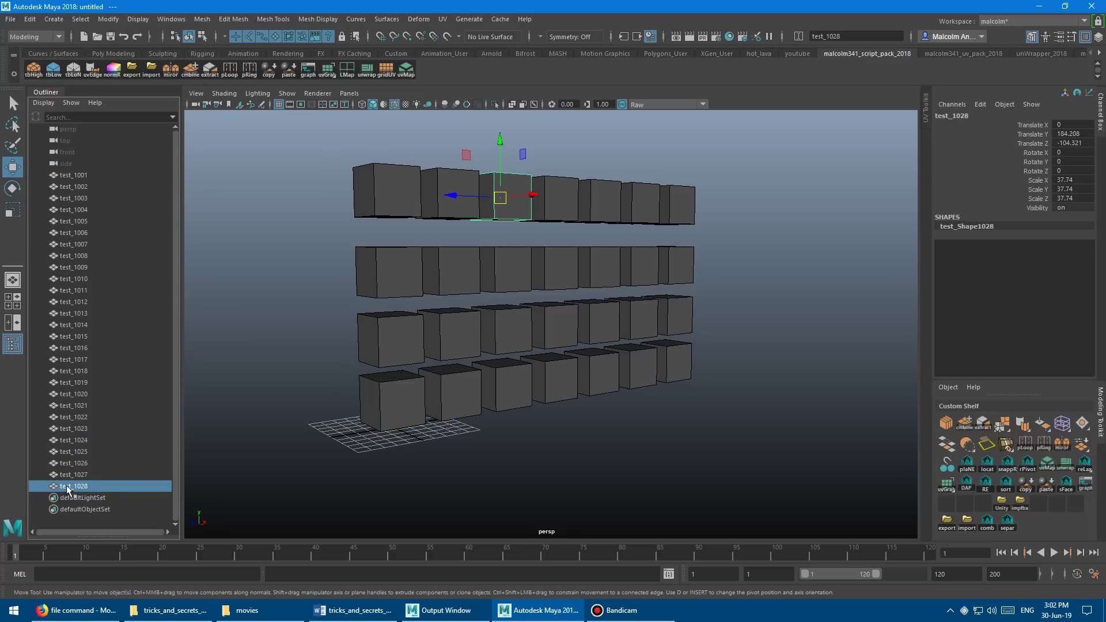
{"action": "left_click", "coordinate": [86, 177]}
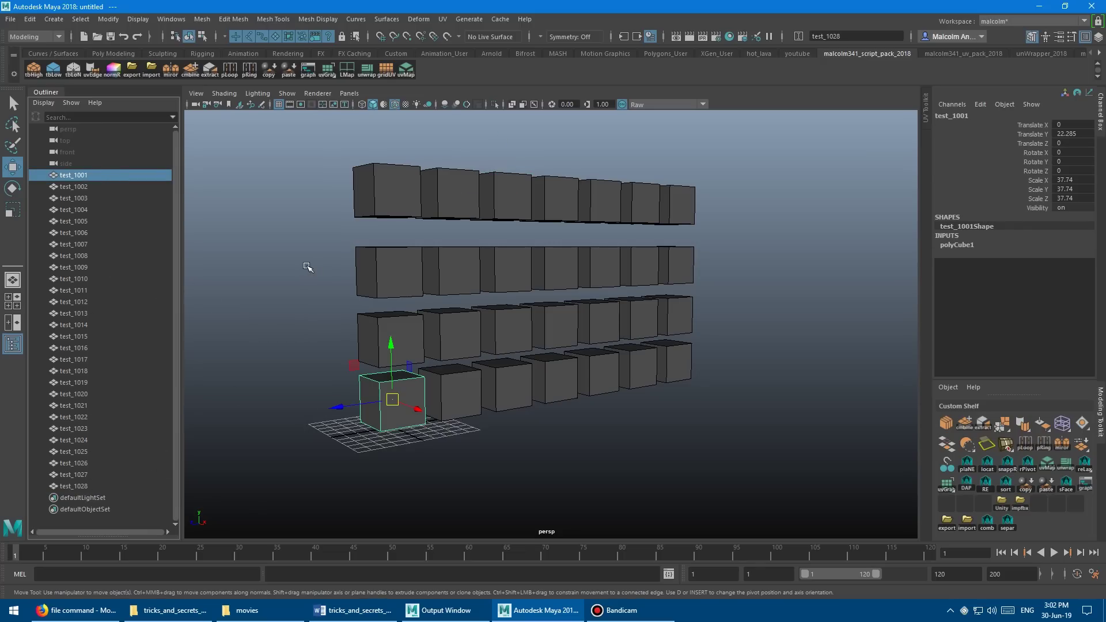
{"action": "left_click", "coordinate": [92, 192]}
{"action": "left_click", "coordinate": [92, 177]}
{"action": "left_click", "coordinate": [99, 487], "text": "shift"}
{"action": "left_click", "coordinate": [860, 33]}
{"action": "double_click", "coordinate": [860, 33]}
{"action": "type", "text": "you"}
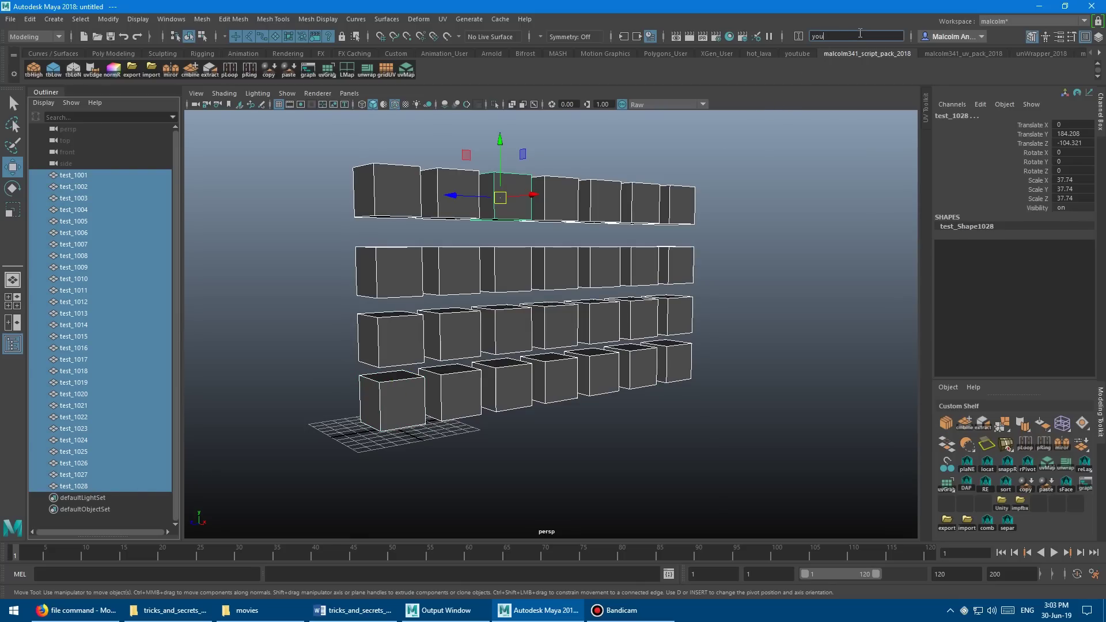
{"action": "type", "text": "tube_1001"}
{"action": "key", "text": "Return"}
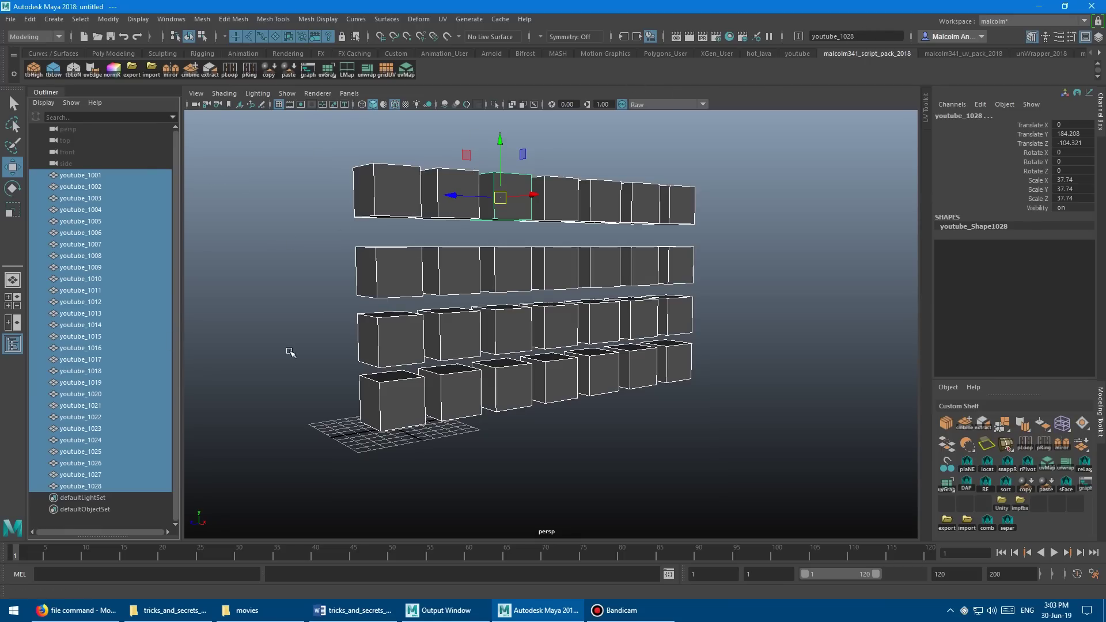
Step: Deselect the cubes and switch the status-line input to Absolute transform mode
{"action": "left_click", "coordinate": [325, 268]}
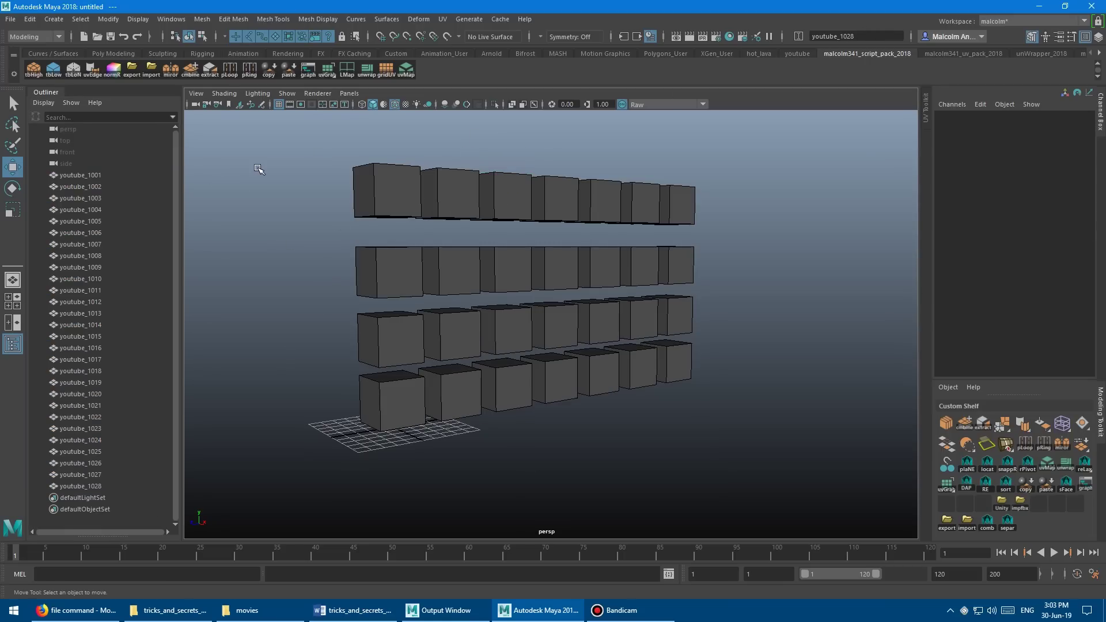
{"action": "left_click", "coordinate": [798, 36]}
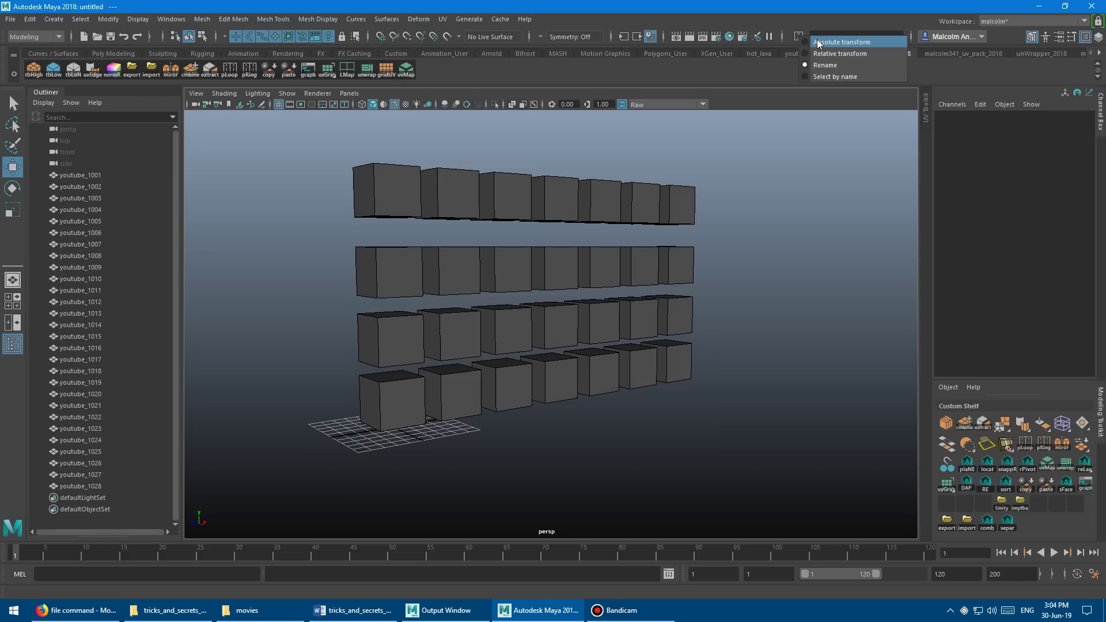
{"action": "left_click", "coordinate": [818, 42]}
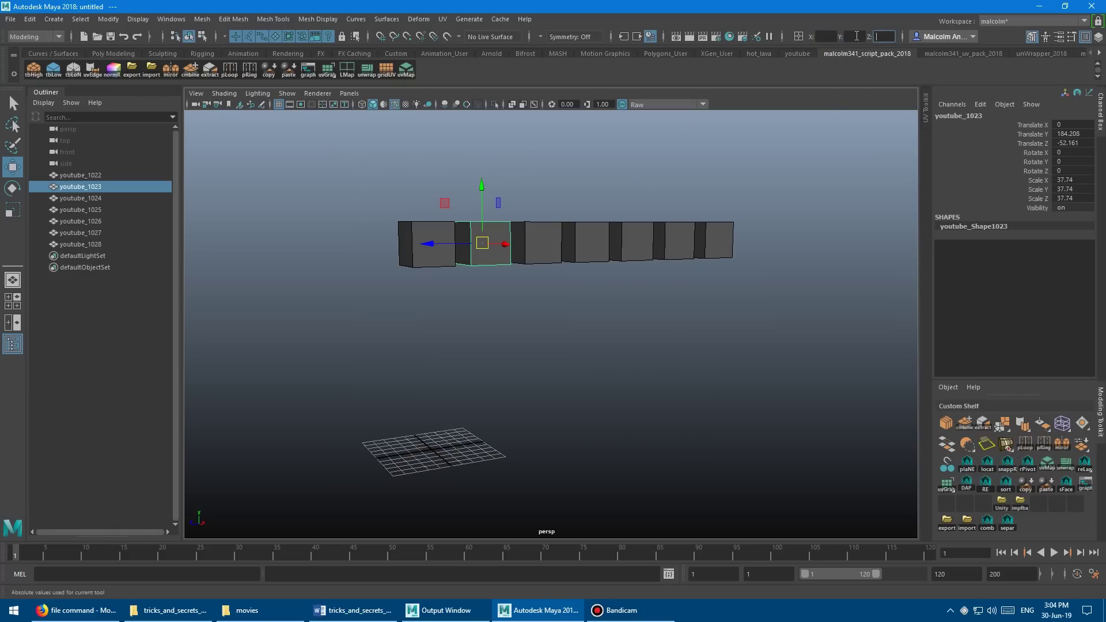
Step: Set youtube_1023's absolute Translate Y to 0, dropping it from 184.208 to the grid
{"action": "left_click_drag", "start_coordinate": [600, 180], "coordinate": [597, 186], "text": "alt"}
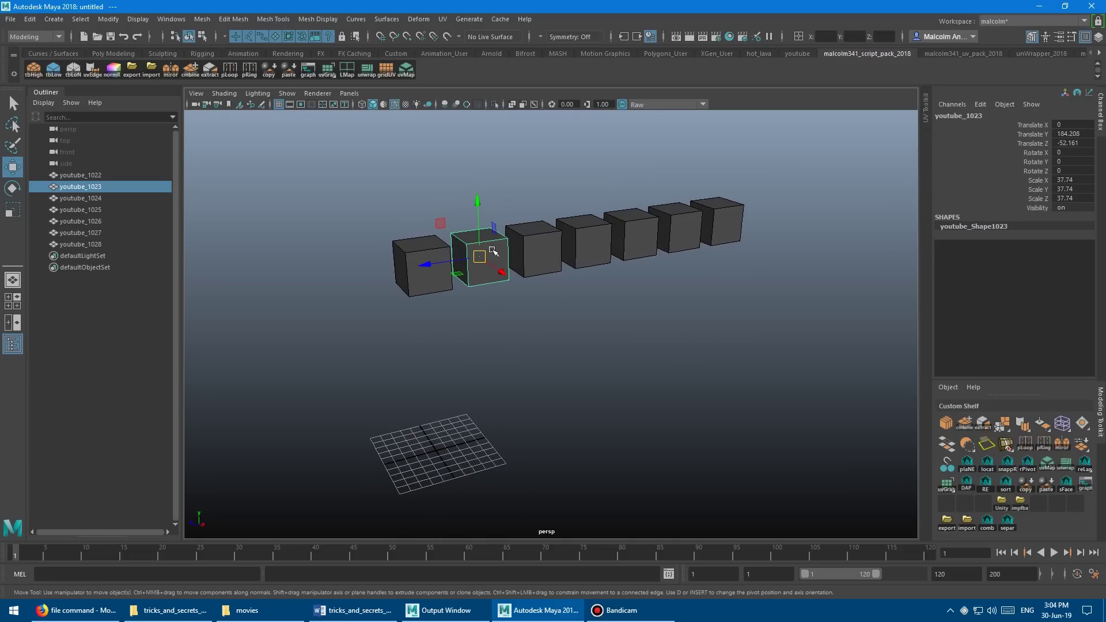
{"action": "left_click_drag", "start_coordinate": [591, 266], "coordinate": [552, 275], "text": "alt"}
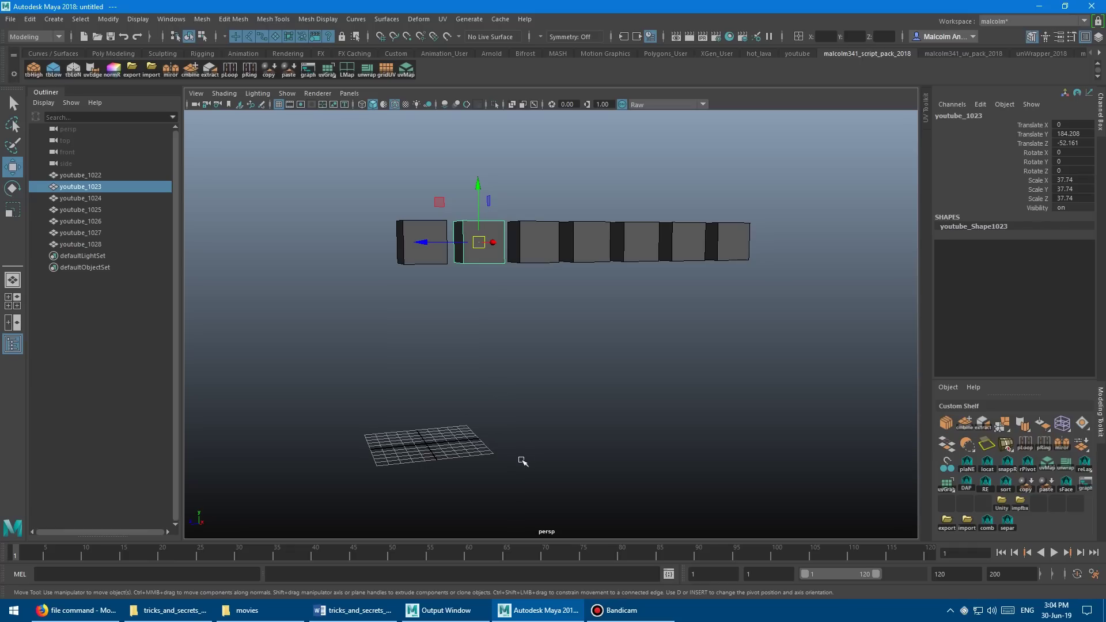
{"action": "left_click_drag", "start_coordinate": [768, 183], "coordinate": [672, 160], "text": "alt"}
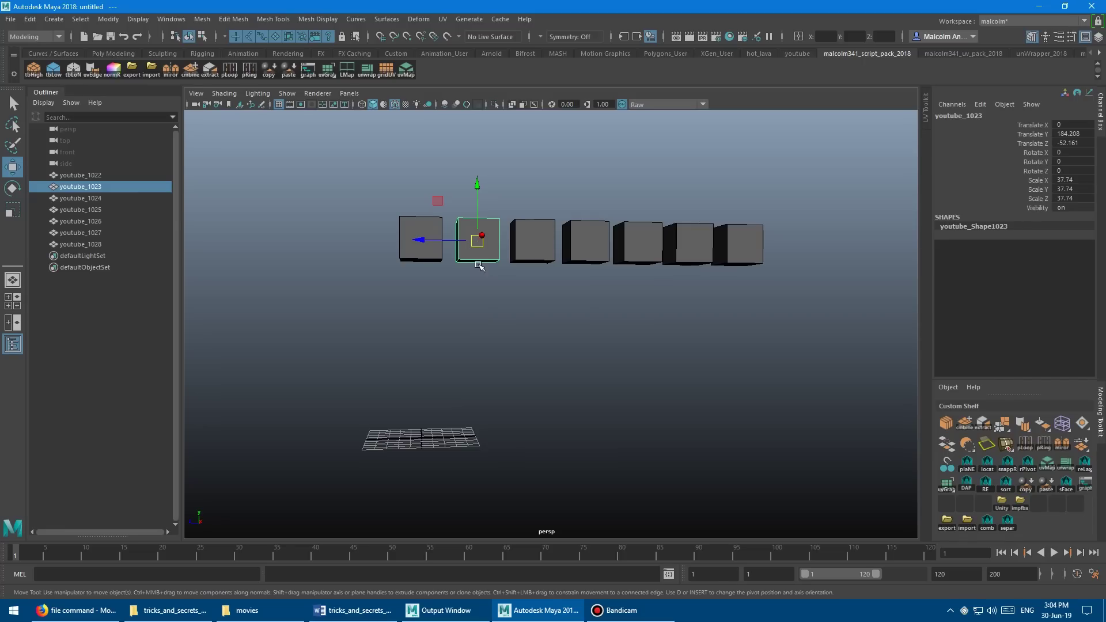
{"action": "left_click_drag", "start_coordinate": [611, 315], "coordinate": [590, 305], "text": "alt"}
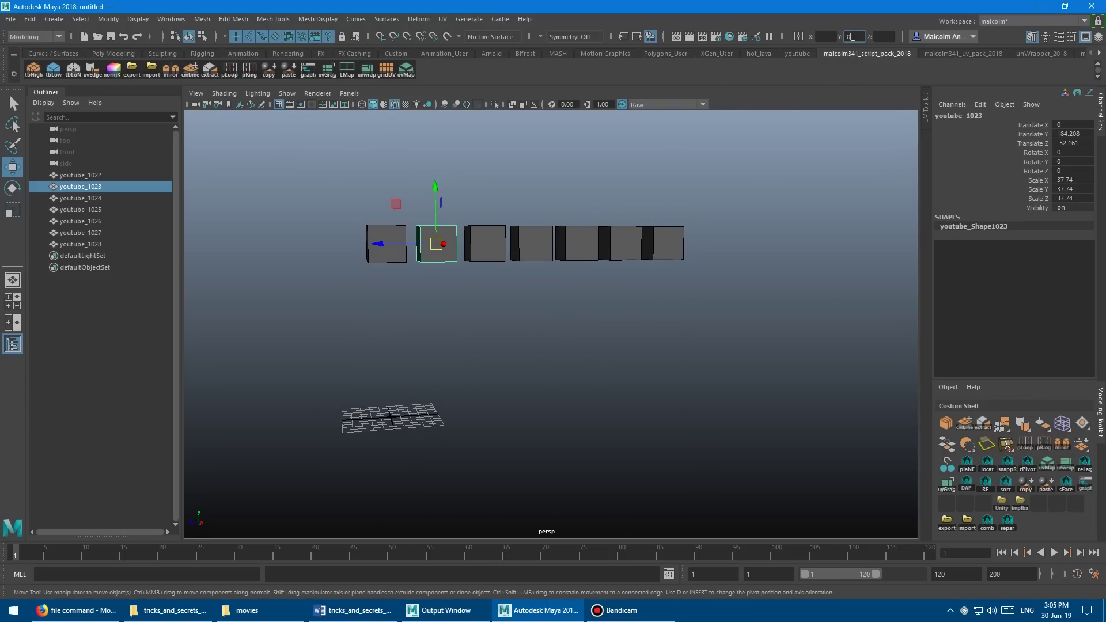
{"action": "key", "text": "Return"}
{"action": "left_click_drag", "start_coordinate": [509, 342], "coordinate": [485, 336], "text": "alt"}
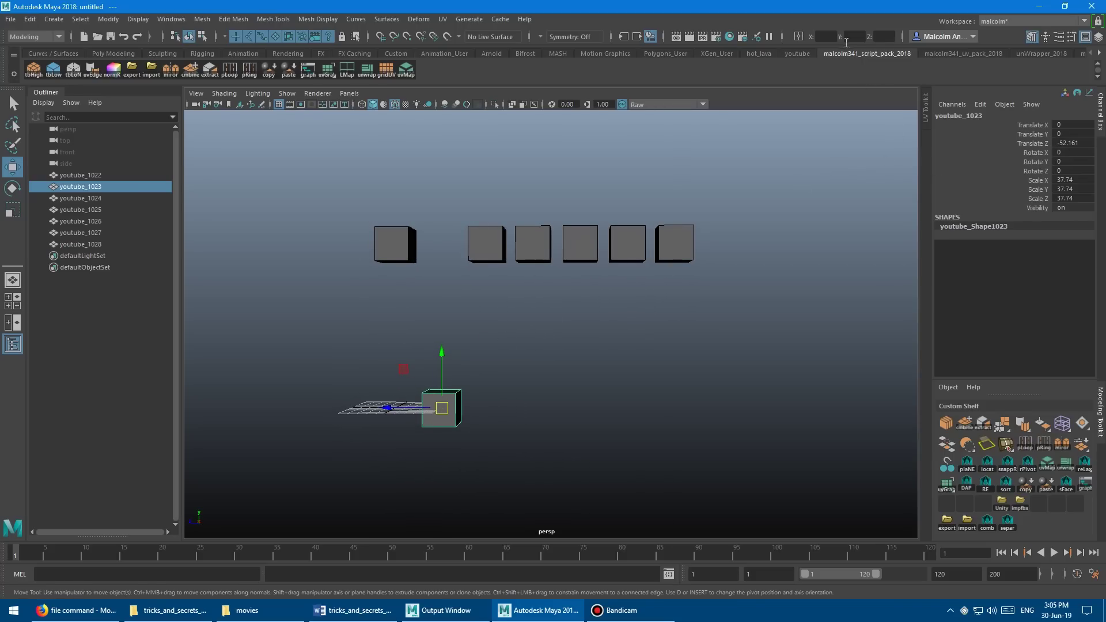
{"action": "left_click_drag", "start_coordinate": [578, 362], "coordinate": [616, 378], "text": "alt"}
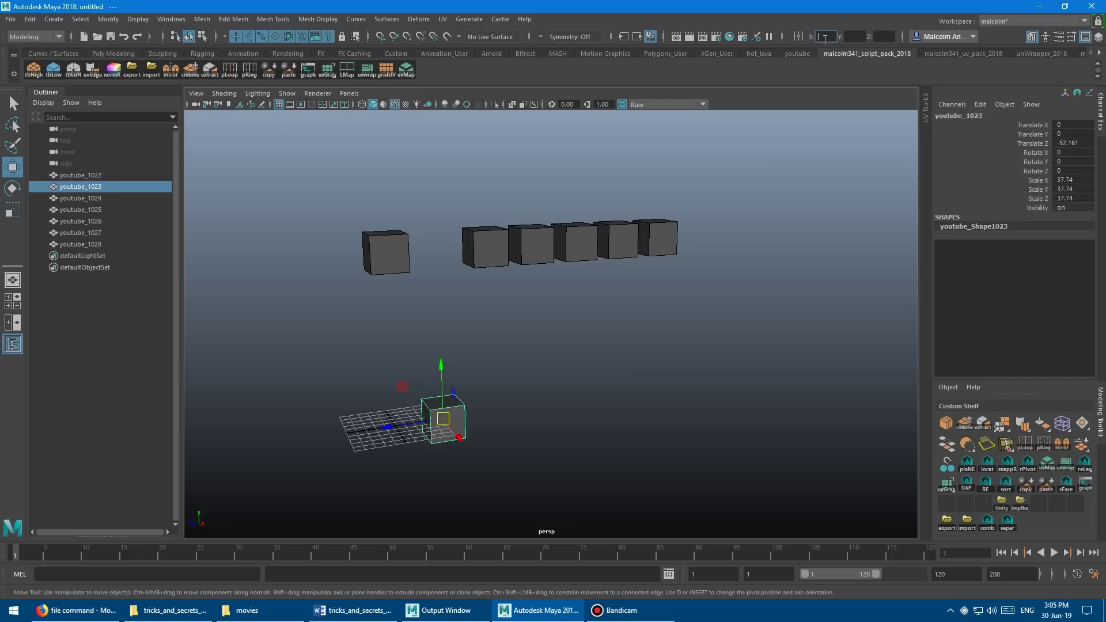
Step: Move youtube_1023 to the origin by entering absolute X, Y and Z values of 0
{"action": "left_click", "coordinate": [825, 39]}
{"action": "type", "text": "0"}
{"action": "key", "text": "Tab"}
{"action": "type", "text": "0"}
{"action": "key", "text": "Tab"}
{"action": "key", "text": "Return"}
Step: In vertex mode, snap the cube's left-edge vertices to Z 0
{"action": "left_click_drag", "start_coordinate": [582, 297], "coordinate": [526, 278], "text": "alt"}
{"action": "right_click_drag", "start_coordinate": [525, 279], "coordinate": [622, 280], "text": "alt"}
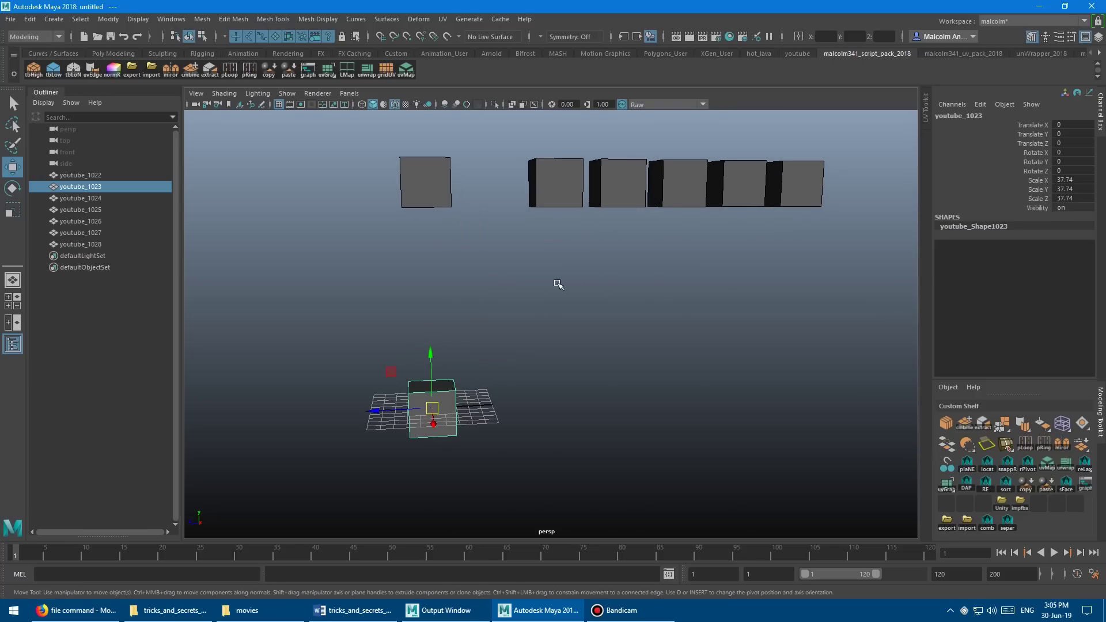
{"action": "mouse_move", "coordinate": [551, 301]}
{"action": "left_mouse_down", "text": "alt"}
{"action": "mouse_move", "coordinate": [543, 279]}
{"action": "mouse_move", "coordinate": [597, 264]}
{"action": "mouse_move", "coordinate": [550, 315]}
{"action": "left_mouse_up", "text": "alt"}
{"action": "mouse_move", "coordinate": [627, 309]}
{"action": "left_mouse_down", "text": "alt"}
{"action": "mouse_move", "coordinate": [605, 306]}
{"action": "mouse_move", "coordinate": [686, 306]}
{"action": "mouse_move", "coordinate": [661, 296]}
{"action": "mouse_move", "coordinate": [718, 308]}
{"action": "mouse_move", "coordinate": [609, 309]}
{"action": "left_mouse_up", "text": "alt"}
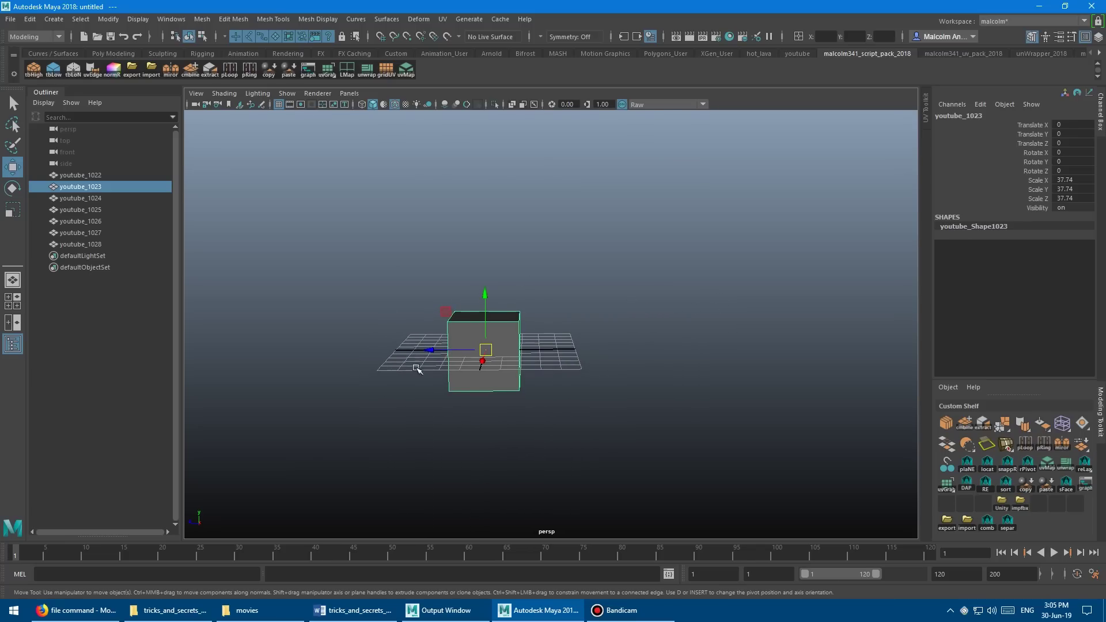
{"action": "left_click_drag", "start_coordinate": [685, 345], "coordinate": [567, 291], "text": "alt"}
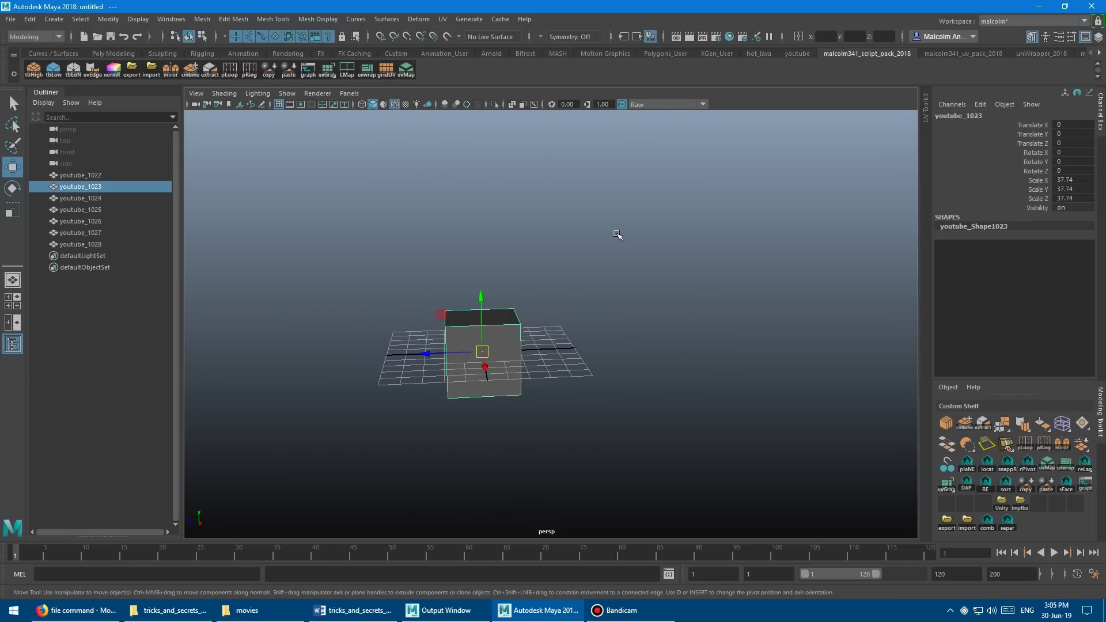
{"action": "right_click_drag", "start_coordinate": [617, 234], "coordinate": [634, 254]}
{"action": "left_click_drag", "start_coordinate": [634, 254], "coordinate": [622, 254], "text": "alt"}
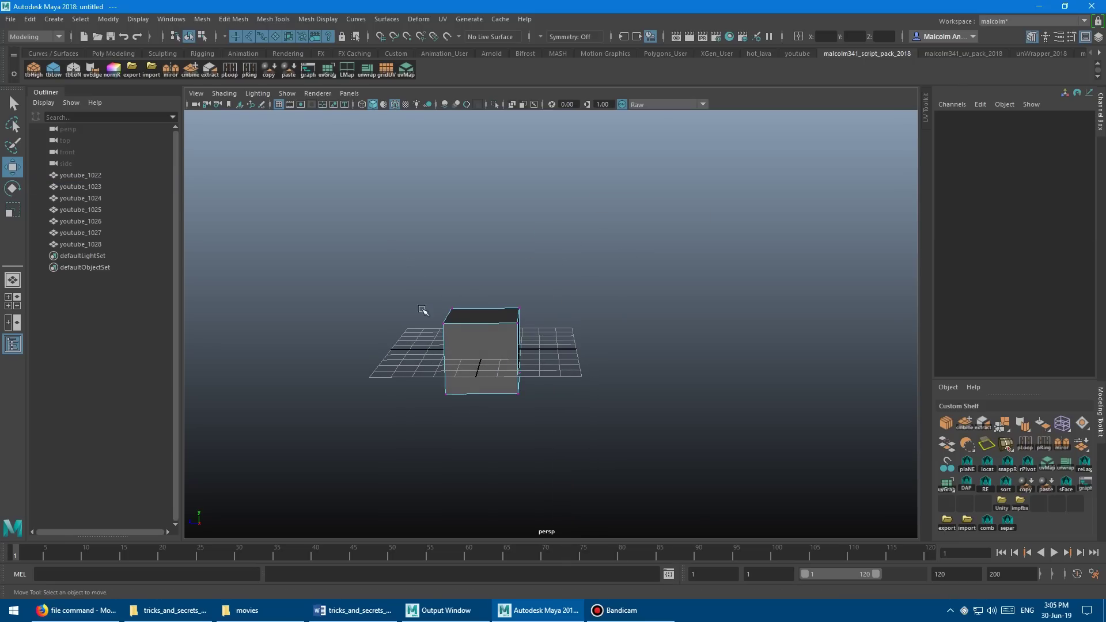
{"action": "left_click_drag", "start_coordinate": [426, 319], "coordinate": [344, 357]}
{"action": "left_click_drag", "start_coordinate": [565, 392], "coordinate": [615, 377], "text": "alt"}
{"action": "left_click_drag", "start_coordinate": [575, 313], "coordinate": [684, 205], "text": "alt"}
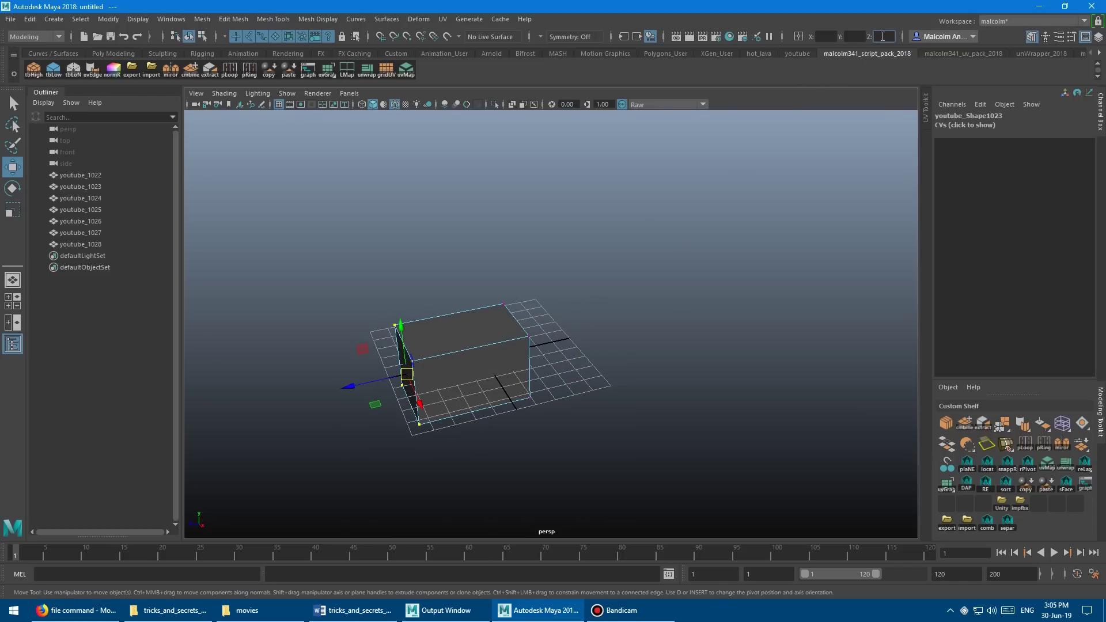
{"action": "key", "text": "Return"}
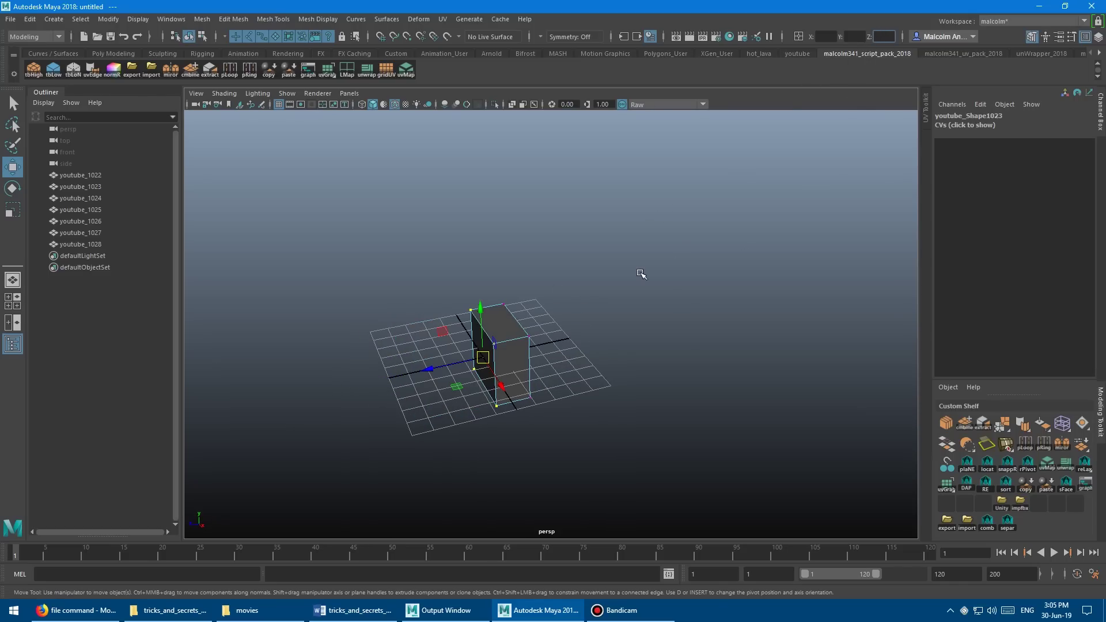
Step: Select the cube's top vertices and set them to Y 0
{"action": "left_click_drag", "start_coordinate": [641, 275], "coordinate": [402, 262], "text": "alt"}
{"action": "left_click_drag", "start_coordinate": [605, 328], "coordinate": [414, 288]}
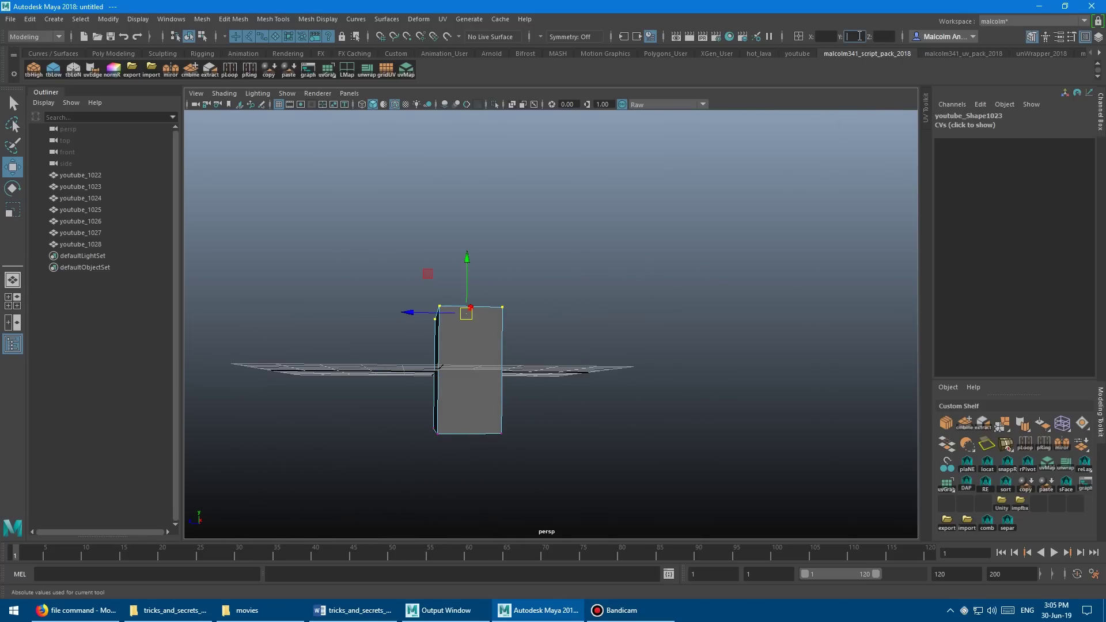
{"action": "type", "text": "0"}
{"action": "key", "text": "Return"}
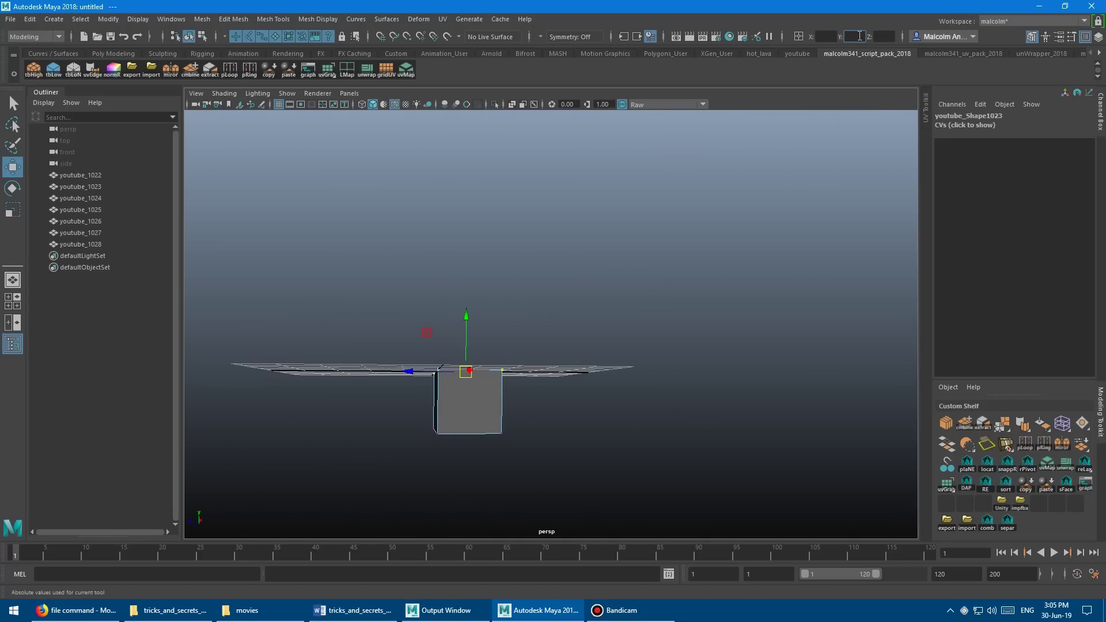
{"action": "left_click_drag", "start_coordinate": [509, 244], "coordinate": [409, 195], "text": "alt"}
Step: In the UV Editor, set the left column of the cube's UVs to U 0
{"action": "key", "text": "ctrl+u"}
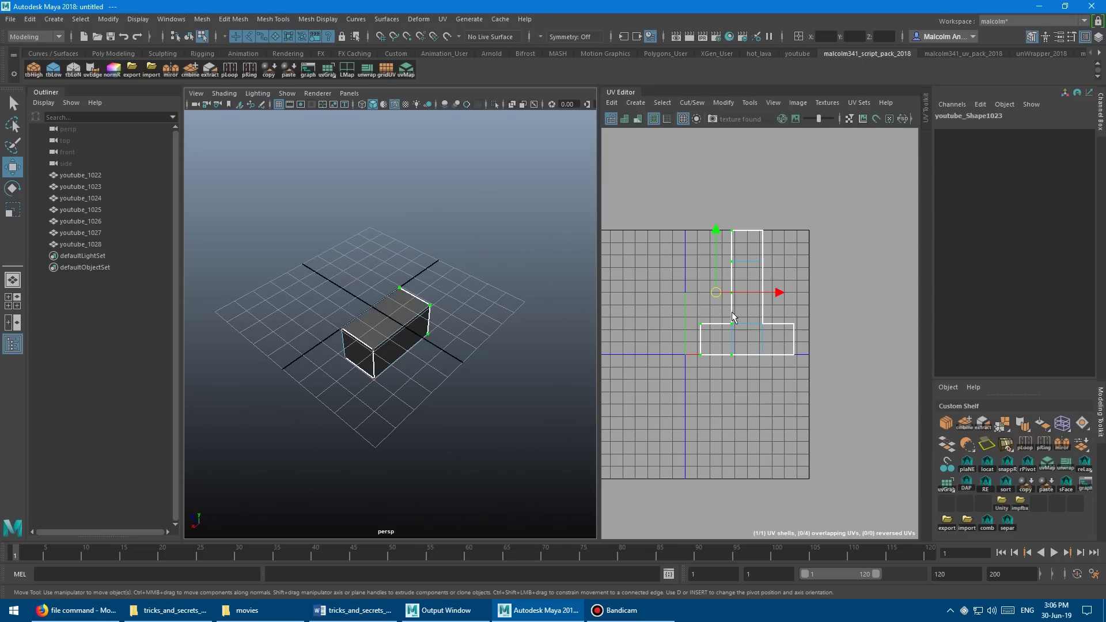
{"action": "left_click_drag", "start_coordinate": [659, 205], "coordinate": [741, 371]}
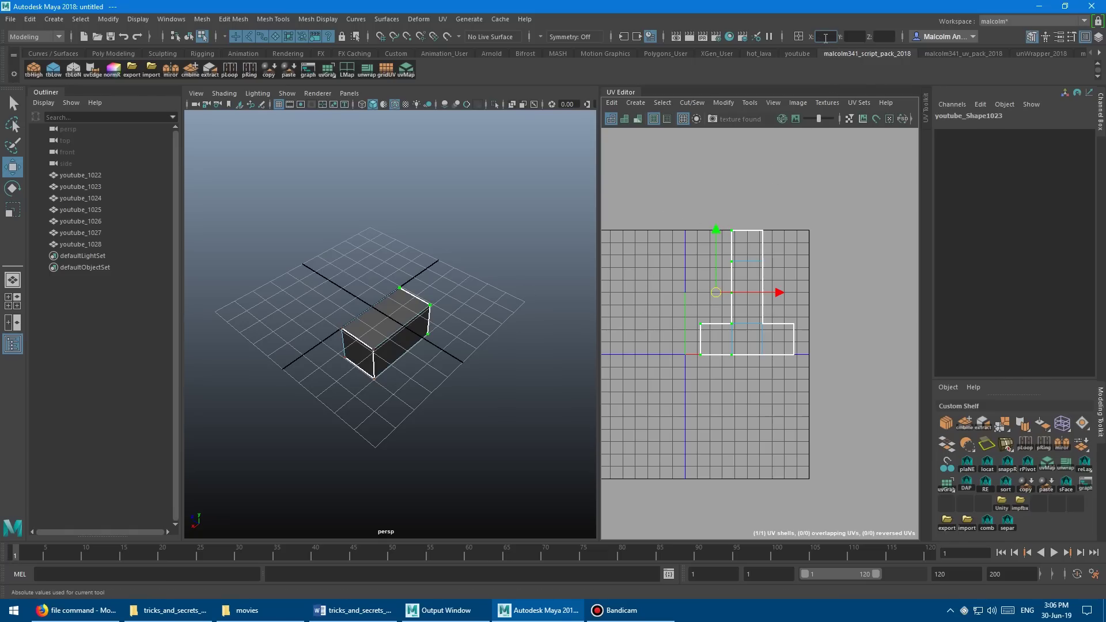
{"action": "type", "text": "0"}
{"action": "key", "text": "Return"}
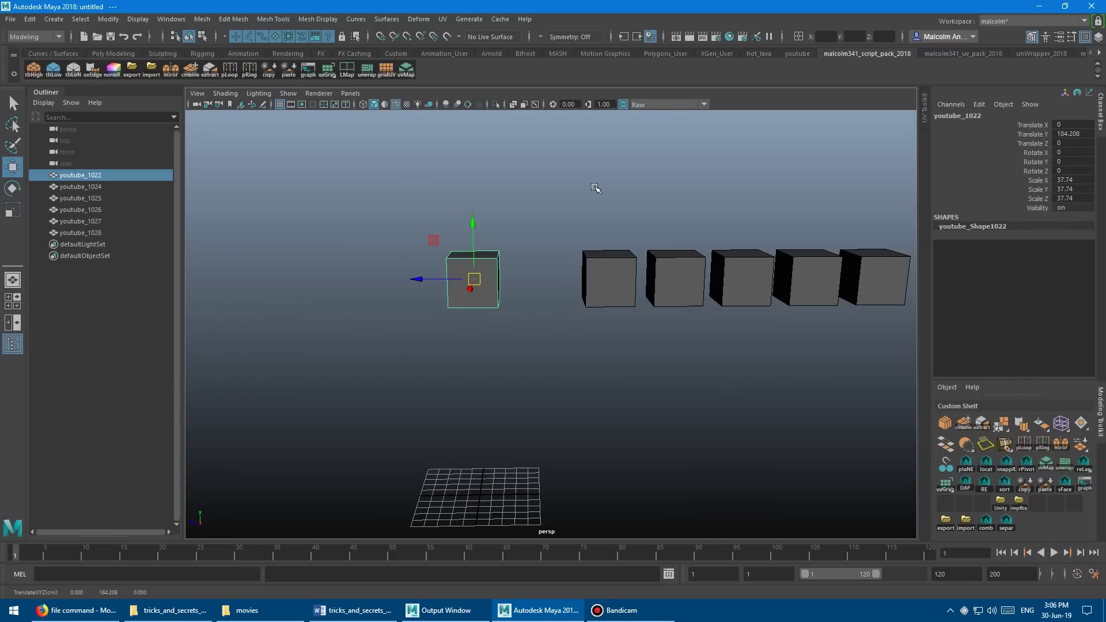
{"action": "left_click_drag", "start_coordinate": [565, 185], "coordinate": [592, 194], "text": "alt"}
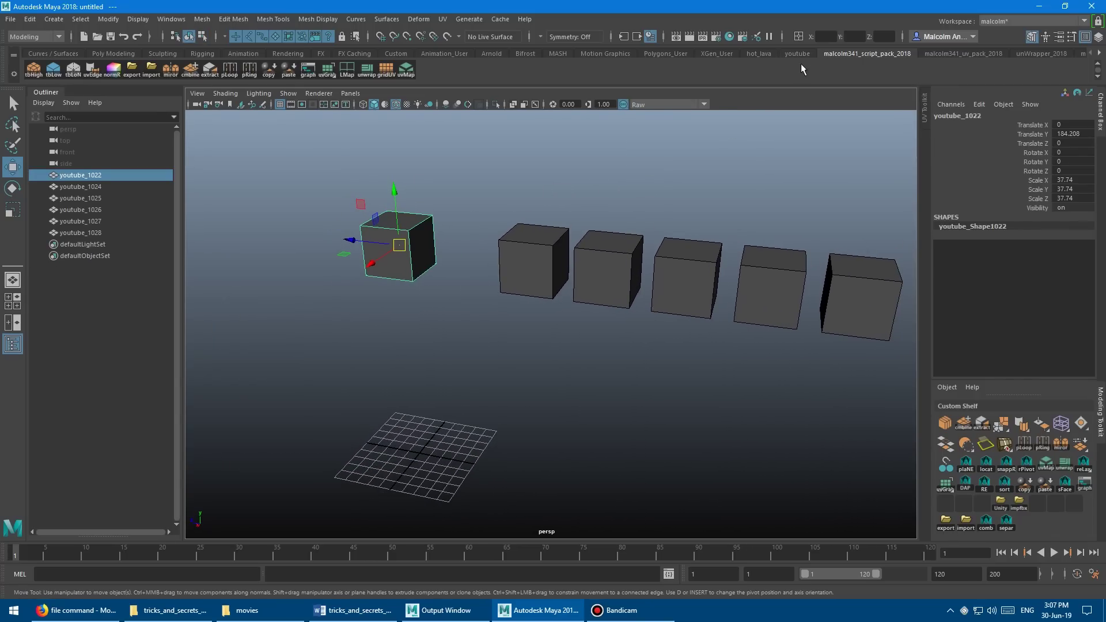
Step: Switch input to Relative mode and delete the cube's faces, leaving a flat plane
{"action": "left_click", "coordinate": [799, 37]}
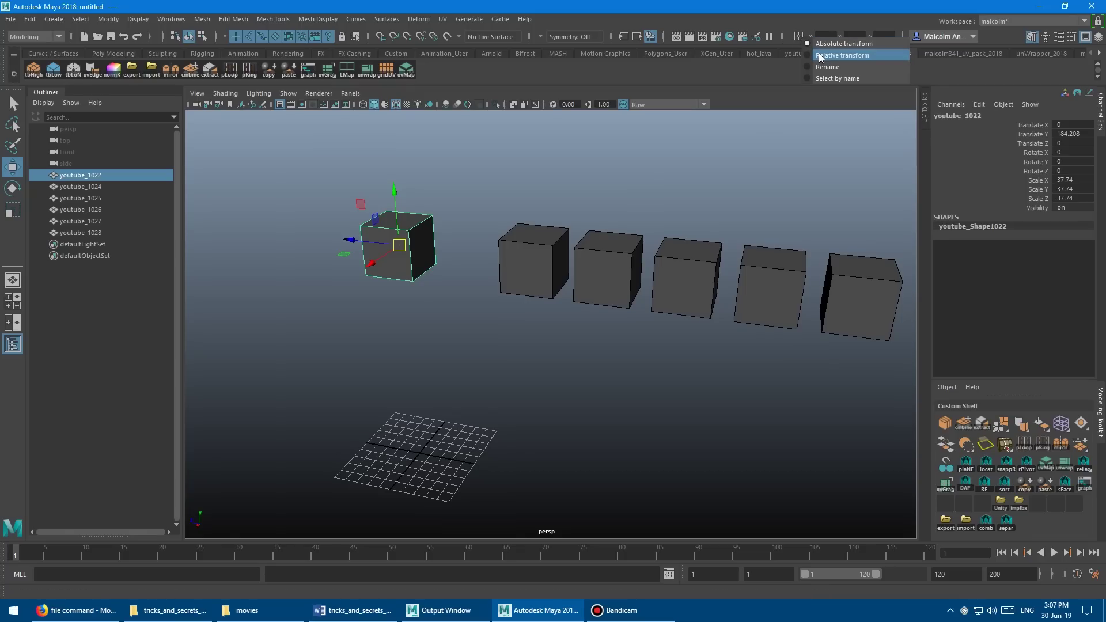
{"action": "left_click", "coordinate": [818, 56]}
{"action": "scroll", "coordinate": [553, 183], "scroll_direction": "up", "scroll_amount": 4}
{"action": "right_click_drag", "start_coordinate": [521, 201], "coordinate": [519, 227]}
{"action": "left_click_drag", "start_coordinate": [382, 261], "coordinate": [584, 324]}
{"action": "key", "text": "Delete"}
Step: Frame youtube_1022 and scale it into a long strip, 1.669, 1.669, 5.395
{"action": "scroll", "coordinate": [560, 259], "scroll_direction": "up", "scroll_amount": 2}
{"action": "left_click", "coordinate": [501, 183]}
{"action": "key", "text": "r"}
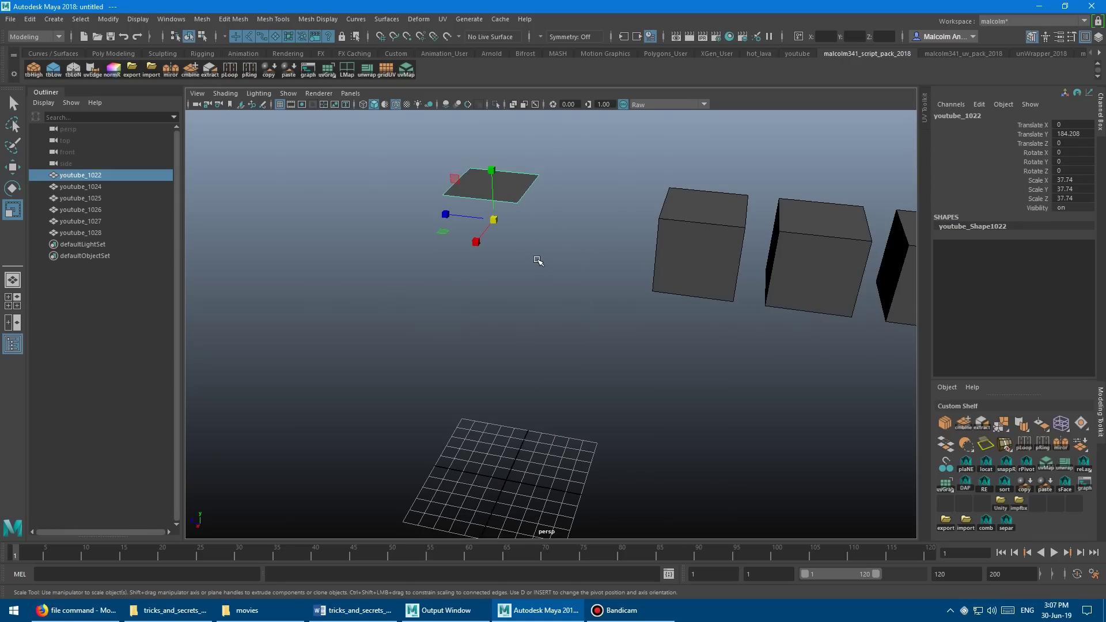
{"action": "key", "text": "w"}
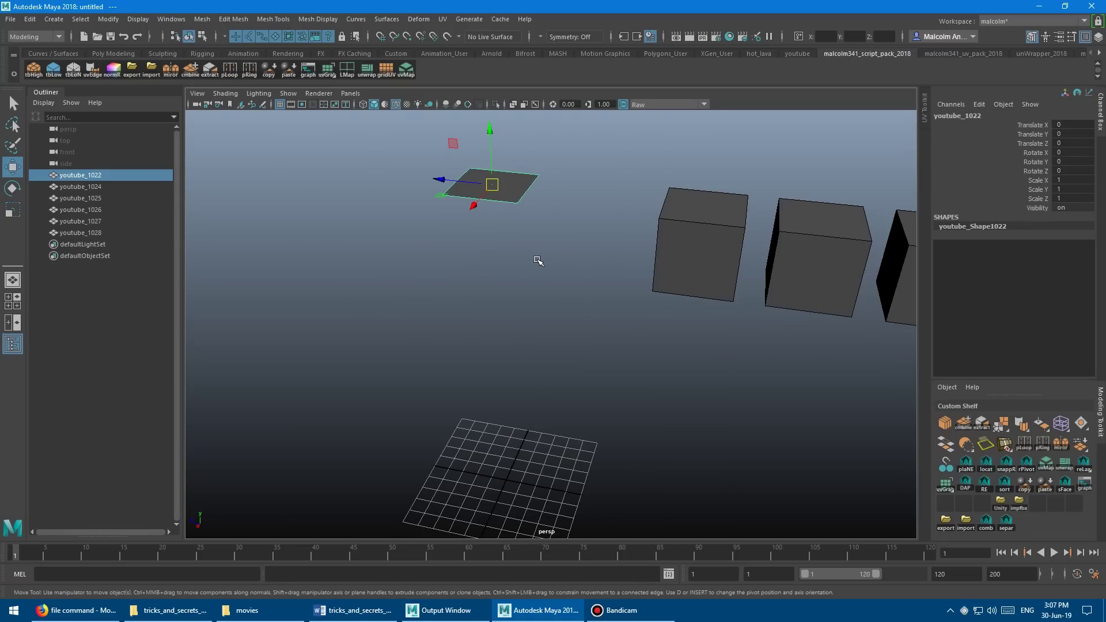
{"action": "key", "text": "f"}
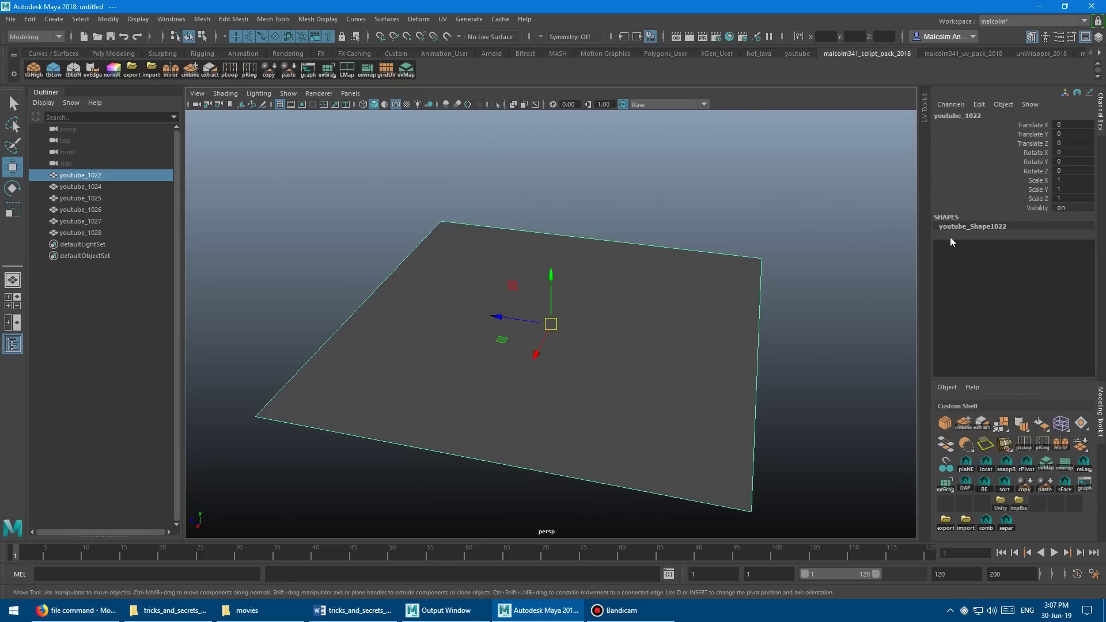
{"action": "right_click_drag", "start_coordinate": [916, 245], "coordinate": [656, 188], "text": "alt"}
{"action": "left_click_drag", "start_coordinate": [657, 188], "coordinate": [561, 211], "text": "alt"}
{"action": "key", "text": "r"}
{"action": "left_click_drag", "start_coordinate": [524, 301], "coordinate": [622, 309]}
{"action": "right_click_drag", "start_coordinate": [622, 309], "coordinate": [568, 276], "text": "alt"}
{"action": "left_click_drag", "start_coordinate": [568, 276], "coordinate": [517, 242], "text": "alt"}
Step: Raise the plane above the cubes and clone copies upward along Y
{"action": "key", "text": "w"}
{"action": "right_click_drag", "start_coordinate": [580, 265], "coordinate": [623, 251], "text": "alt"}
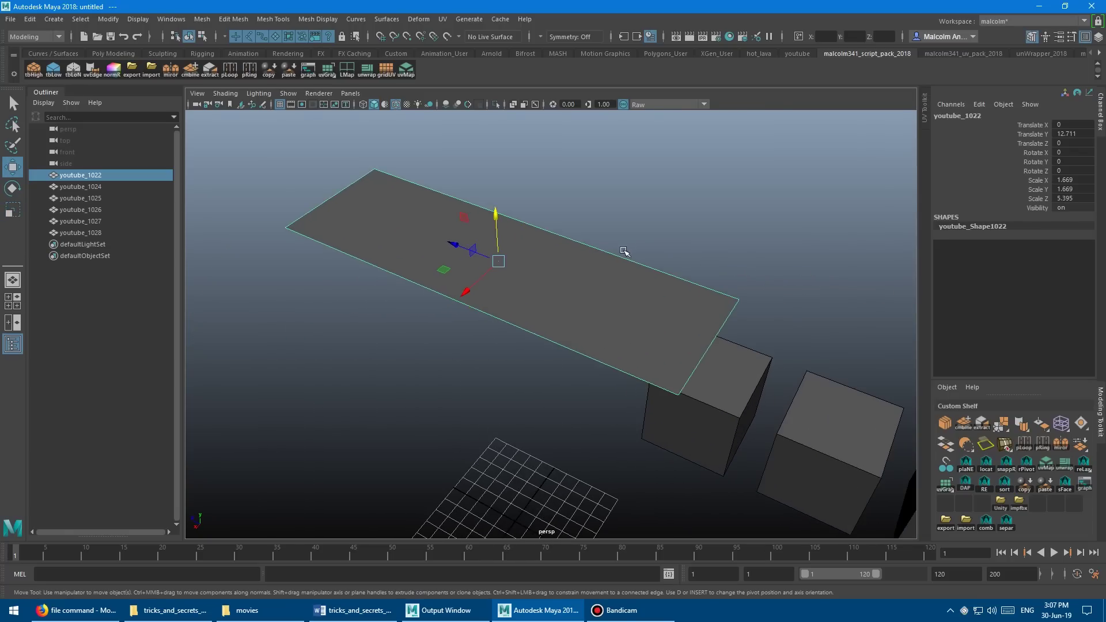
{"action": "left_click_drag", "start_coordinate": [623, 251], "coordinate": [618, 229], "text": "alt"}
{"action": "left_click_drag", "start_coordinate": [500, 201], "coordinate": [503, 191], "text": "shift"}
{"action": "mouse_move", "coordinate": [578, 210]}
{"action": "left_mouse_down", "text": "alt"}
{"action": "mouse_move", "coordinate": [477, 270]}
{"action": "mouse_move", "coordinate": [565, 225]}
{"action": "mouse_move", "coordinate": [526, 211]}
{"action": "mouse_move", "coordinate": [563, 240]}
{"action": "mouse_move", "coordinate": [710, 245]}
{"action": "left_mouse_up", "text": "alt"}
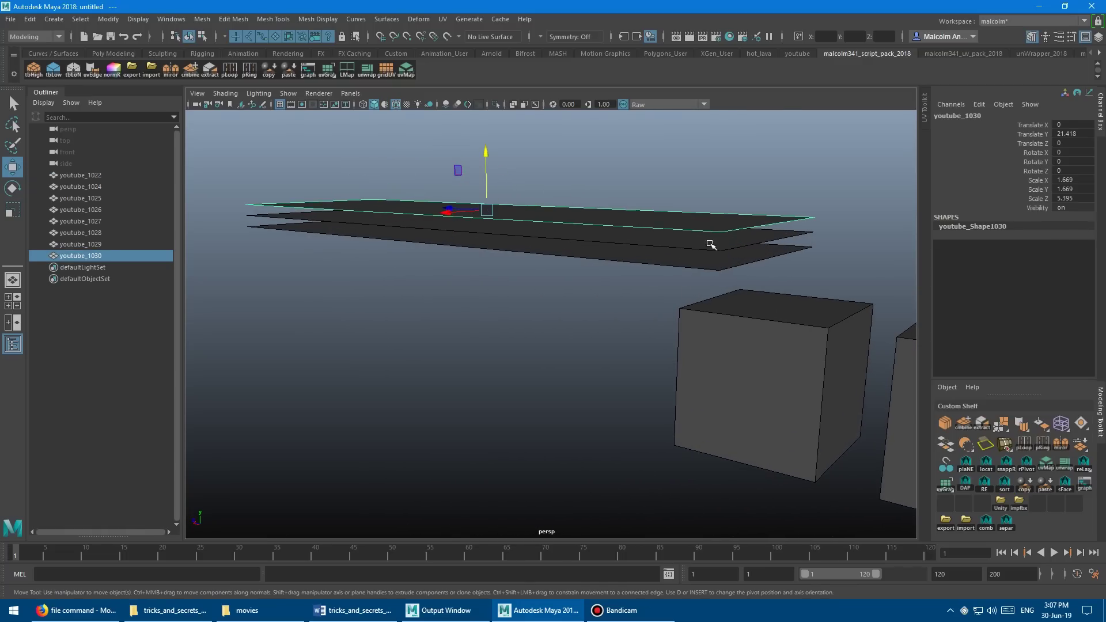
Step: Lower youtube_1022 and freeze its transforms, then lower youtube_1029 and youtube_1030
{"action": "left_click", "coordinate": [690, 269]}
{"action": "left_click_drag", "start_coordinate": [489, 193], "coordinate": [485, 209]}
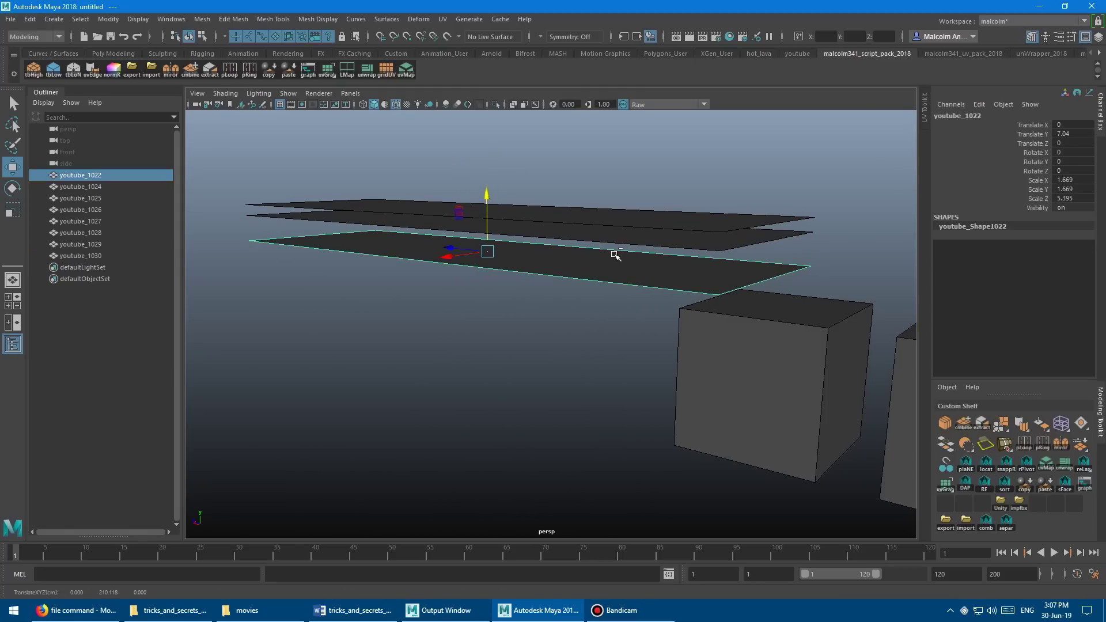
{"action": "key", "text": "ctrl+shift+f"}
{"action": "left_click_drag", "start_coordinate": [694, 183], "coordinate": [550, 254], "text": "alt"}
{"action": "left_click", "coordinate": [547, 263]}
{"action": "mouse_move", "coordinate": [494, 195]}
{"action": "left_mouse_down"}
{"action": "mouse_move", "coordinate": [492, 217]}
{"action": "mouse_move", "coordinate": [502, 210]}
{"action": "left_mouse_up"}
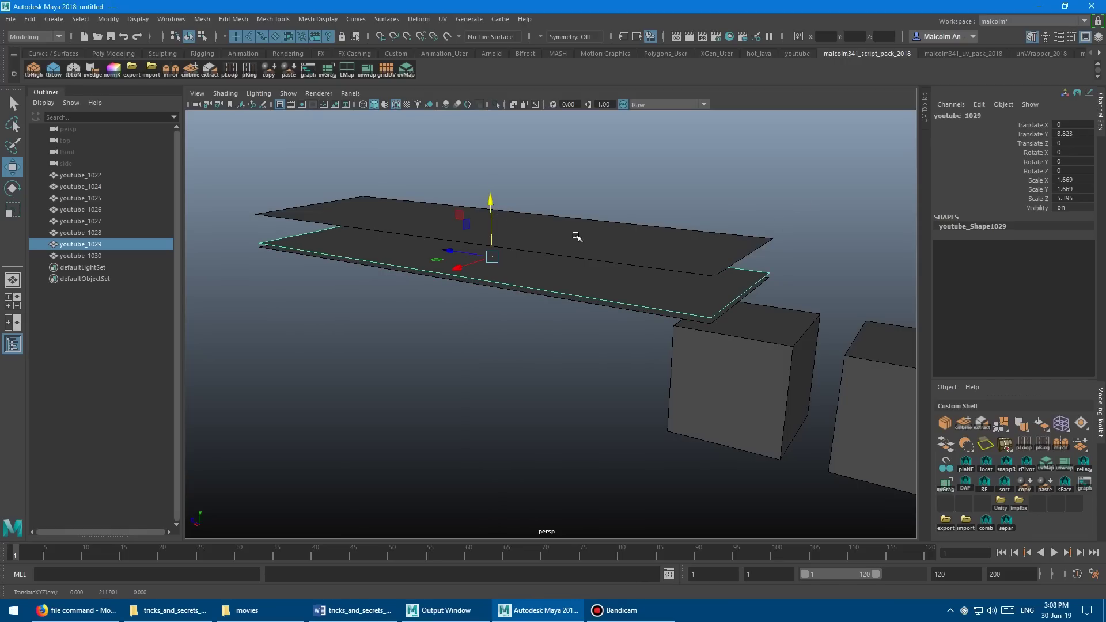
{"action": "left_click", "coordinate": [538, 241]}
{"action": "left_click_drag", "start_coordinate": [490, 173], "coordinate": [491, 209]}
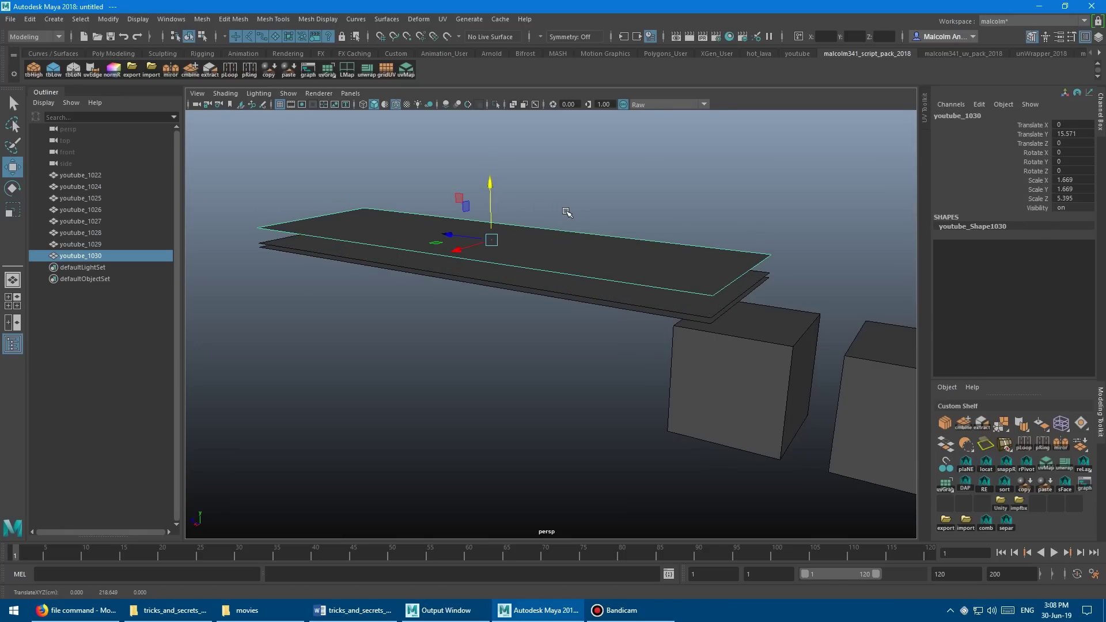
Step: Raise youtube_1029 along Y to adjust the stack spacing
{"action": "left_click_drag", "start_coordinate": [566, 228], "coordinate": [763, 130], "text": "alt"}
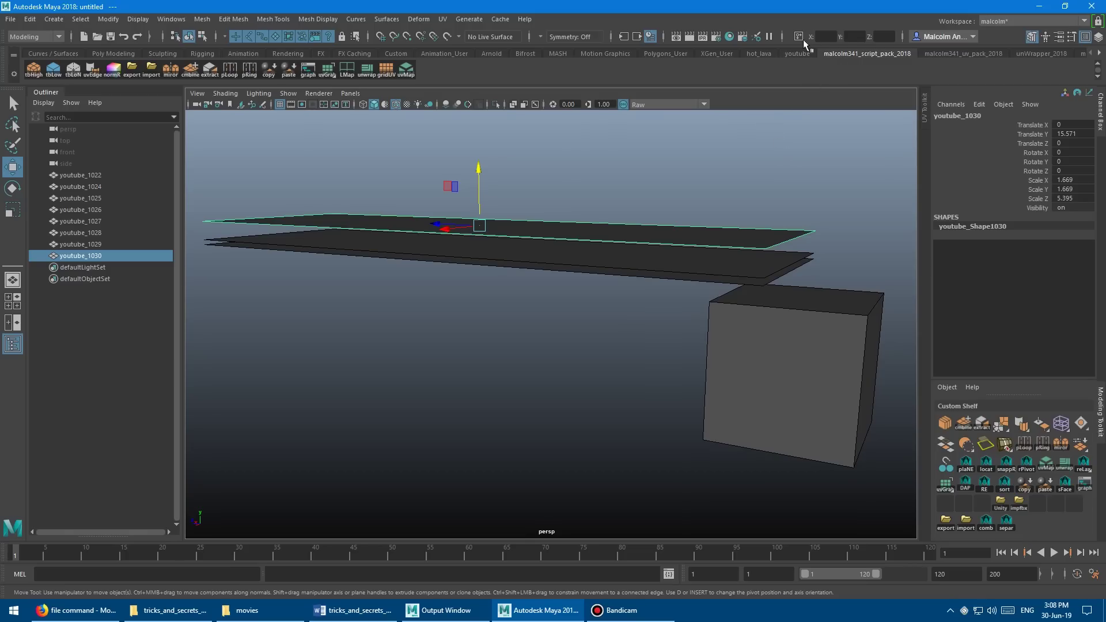
{"action": "left_click_drag", "start_coordinate": [657, 197], "coordinate": [595, 200], "text": "alt"}
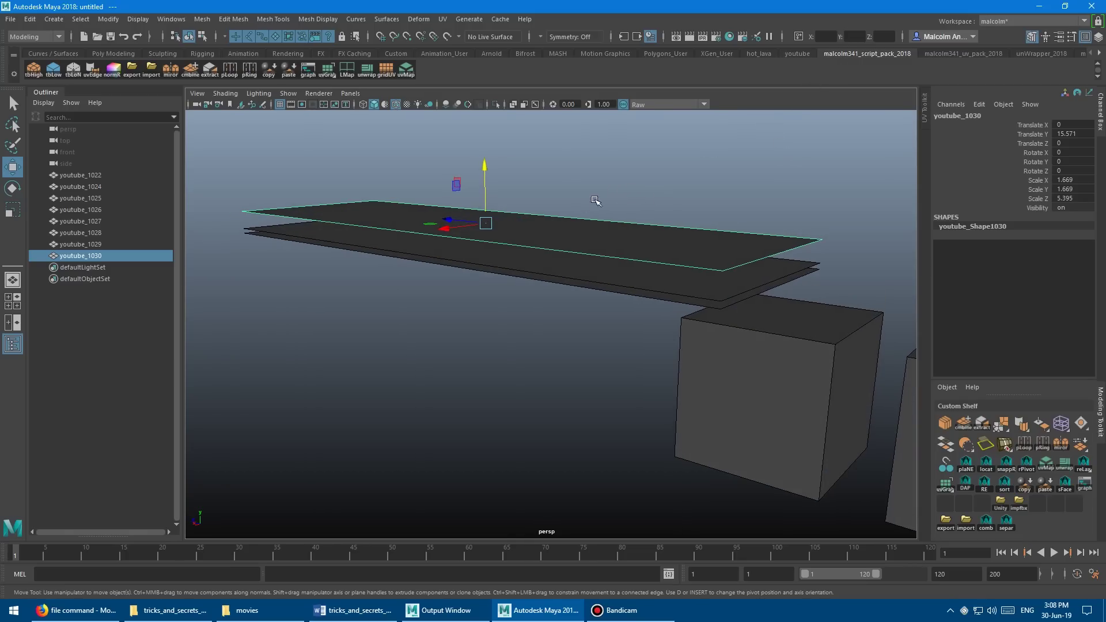
{"action": "left_click_drag", "start_coordinate": [552, 234], "coordinate": [584, 228], "text": "alt"}
{"action": "left_click", "coordinate": [507, 230]}
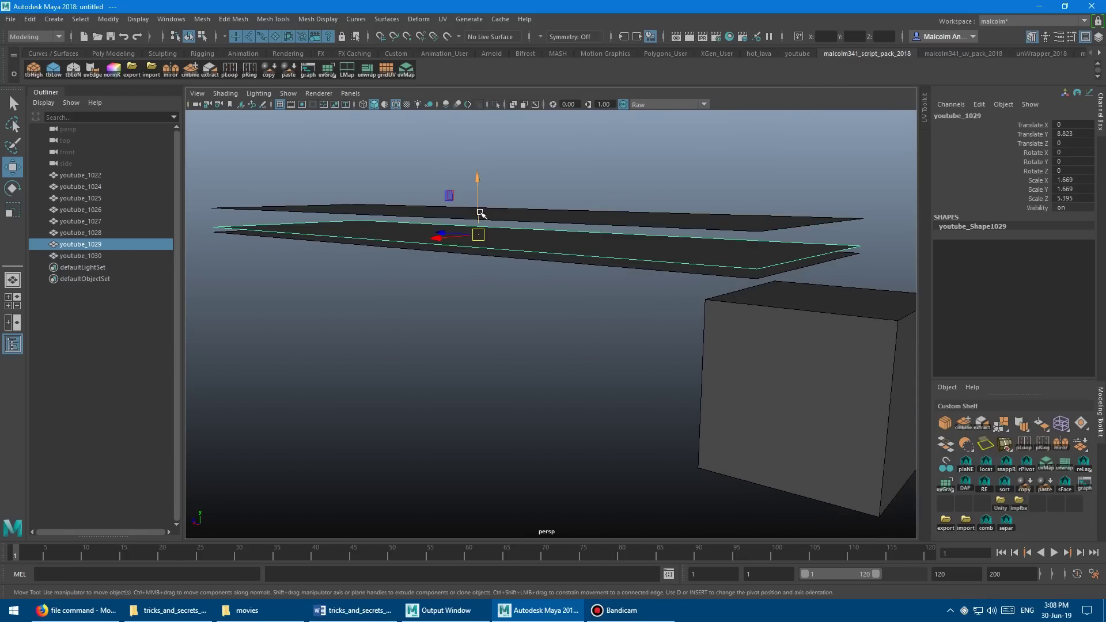
{"action": "left_click_drag", "start_coordinate": [480, 213], "coordinate": [487, 206]}
{"action": "mouse_move", "coordinate": [579, 215]}
{"action": "left_mouse_down", "text": "alt"}
{"action": "mouse_move", "coordinate": [543, 309]}
{"action": "mouse_move", "coordinate": [581, 294]}
{"action": "mouse_move", "coordinate": [518, 314]}
{"action": "mouse_move", "coordinate": [497, 292]}
{"action": "mouse_move", "coordinate": [489, 245]}
{"action": "mouse_move", "coordinate": [452, 232]}
{"action": "mouse_move", "coordinate": [503, 254]}
{"action": "left_mouse_up", "text": "alt"}
Step: Snap the pivots of youtube_1029 and youtube_1030 to their front corners
{"action": "left_click", "coordinate": [556, 207]}
{"action": "left_click", "coordinate": [516, 265]}
{"action": "key", "text": "d"}
{"action": "left_click", "coordinate": [457, 210]}
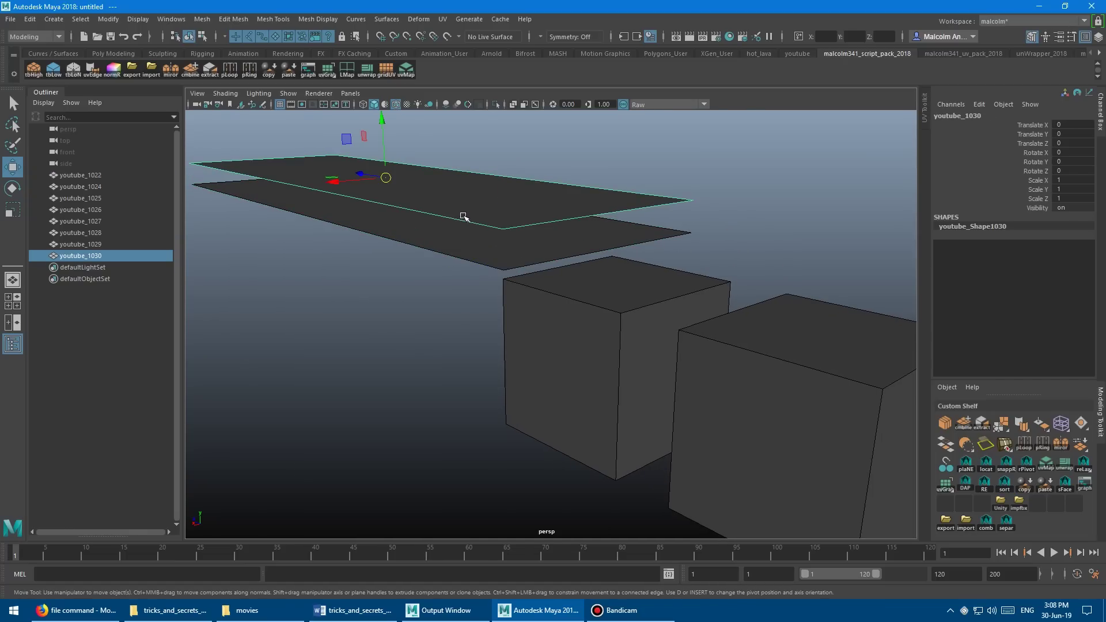
{"action": "key", "text": "d"}
{"action": "mouse_move", "coordinate": [469, 215]}
{"action": "left_mouse_down"}
{"action": "mouse_move", "coordinate": [502, 226]}
{"action": "mouse_move", "coordinate": [459, 222]}
{"action": "mouse_move", "coordinate": [511, 221]}
{"action": "mouse_move", "coordinate": [467, 220]}
{"action": "left_mouse_up"}
Step: Raise youtube_1022 by 4 and youtube_1030 by two relative 4-unit Y steps
{"action": "left_click", "coordinate": [461, 222]}
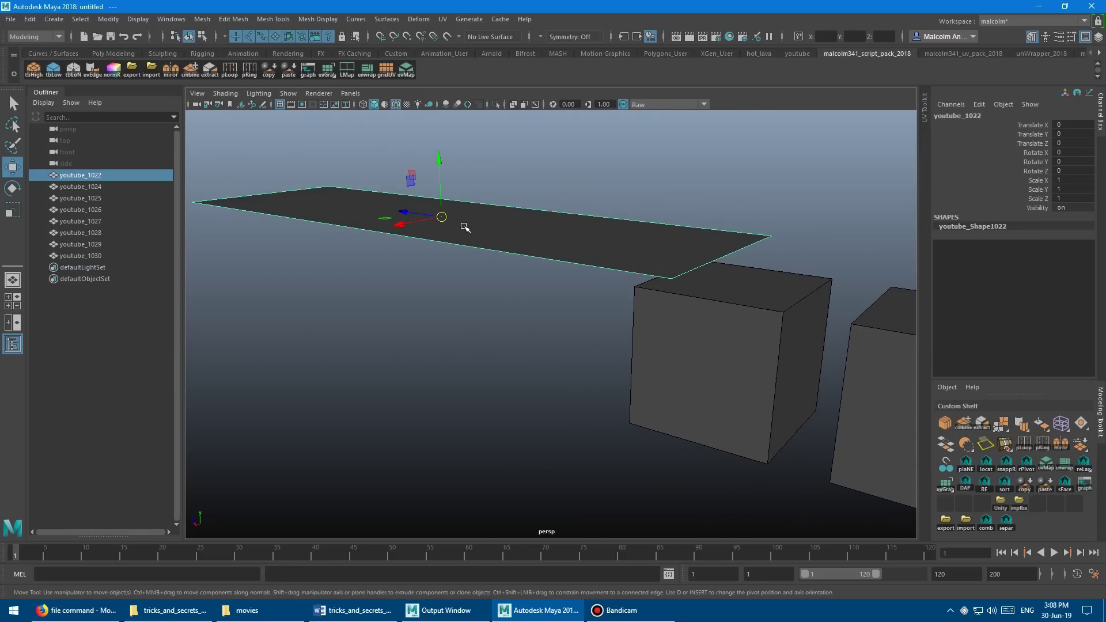
{"action": "left_click", "coordinate": [853, 37]}
{"action": "key", "text": "Return"}
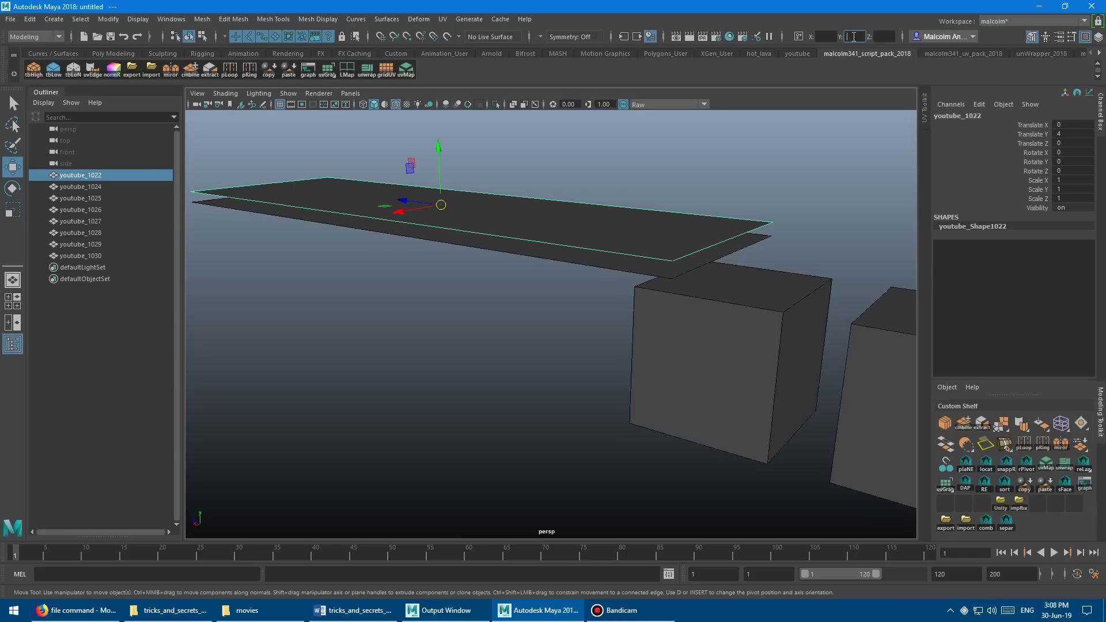
{"action": "left_click", "coordinate": [753, 238]}
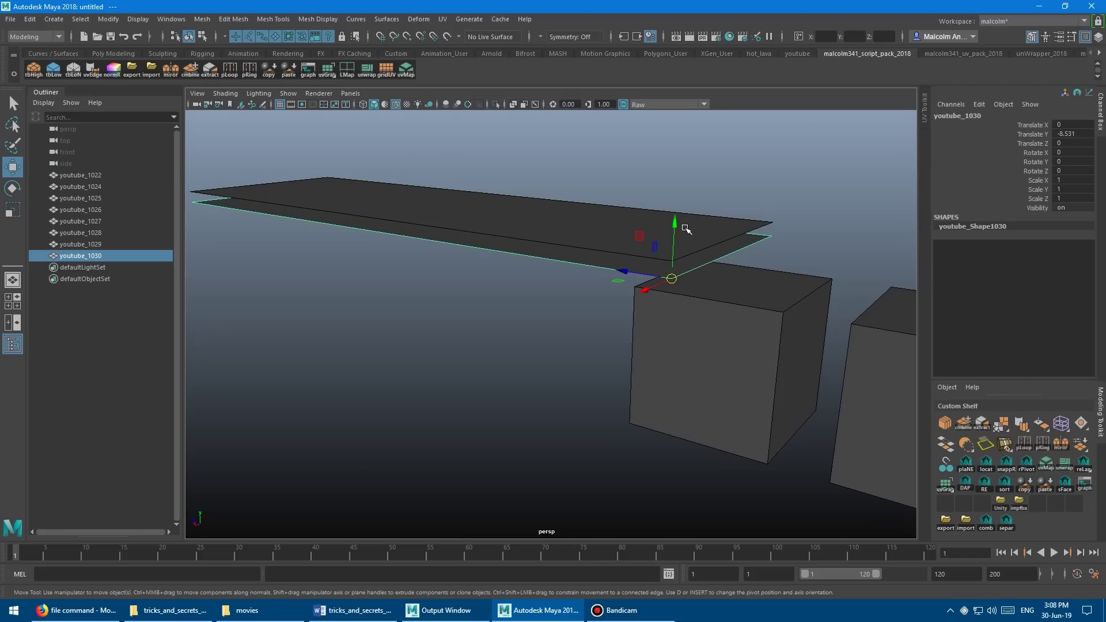
{"action": "left_click", "coordinate": [853, 36]}
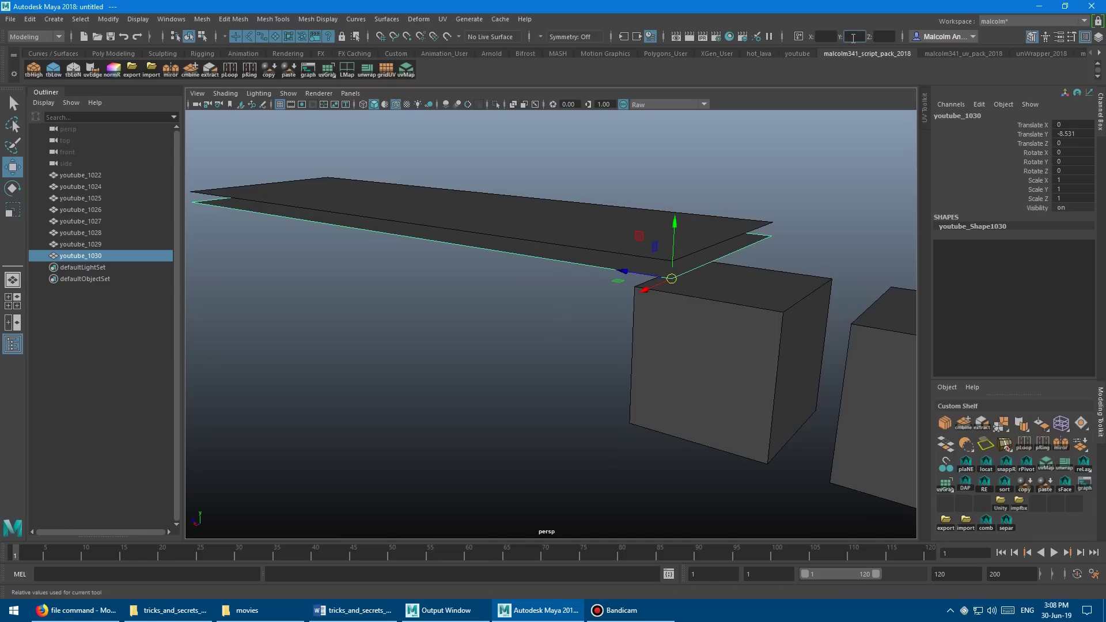
{"action": "type", "text": "4"}
{"action": "key", "text": "Return"}
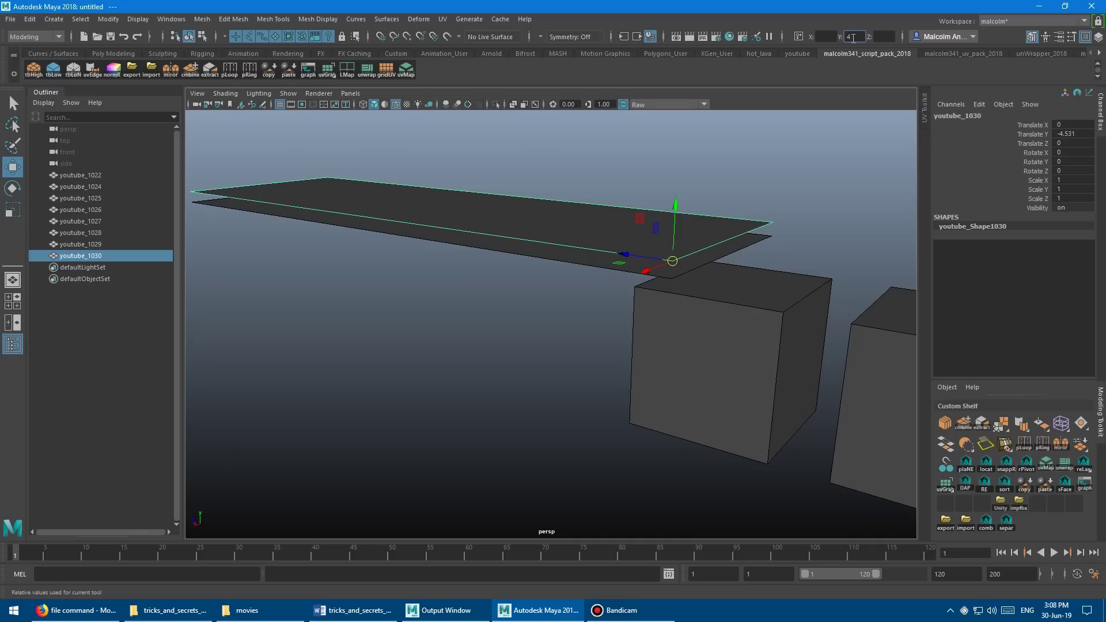
{"action": "key", "text": "Return"}
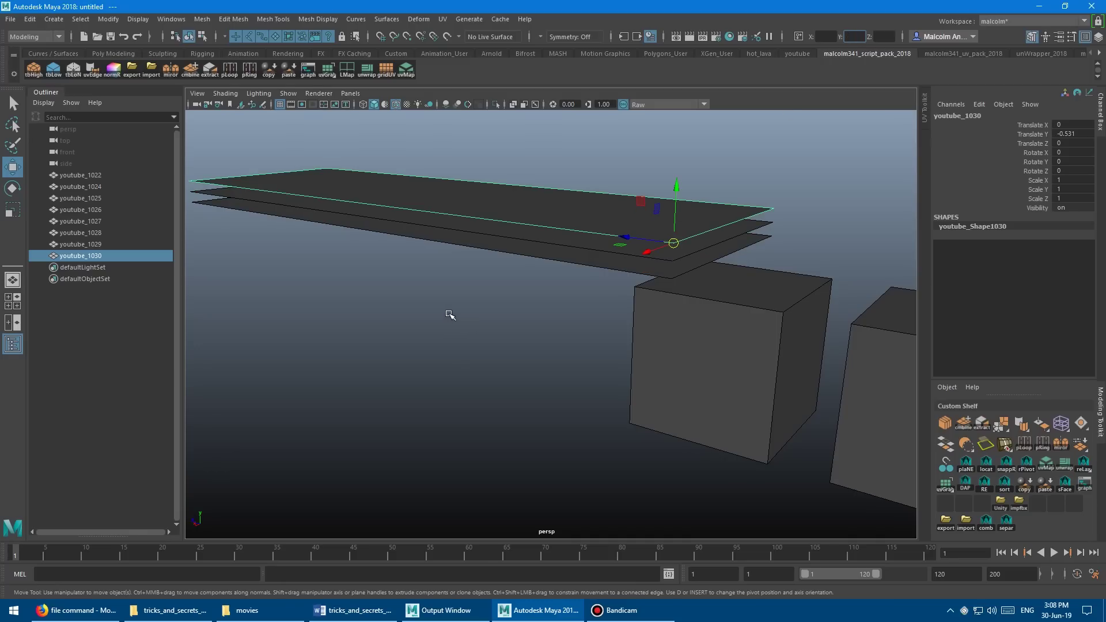
Step: Orbit around the stacked planes to inspect them, then reselect youtube_1022
{"action": "left_click_drag", "start_coordinate": [447, 311], "coordinate": [434, 313], "text": "alt"}
{"action": "right_click_drag", "start_coordinate": [434, 313], "coordinate": [560, 302], "text": "alt"}
{"action": "left_click_drag", "start_coordinate": [560, 302], "coordinate": [538, 271], "text": "alt"}
{"action": "right_click_drag", "start_coordinate": [538, 337], "coordinate": [439, 334], "text": "alt"}
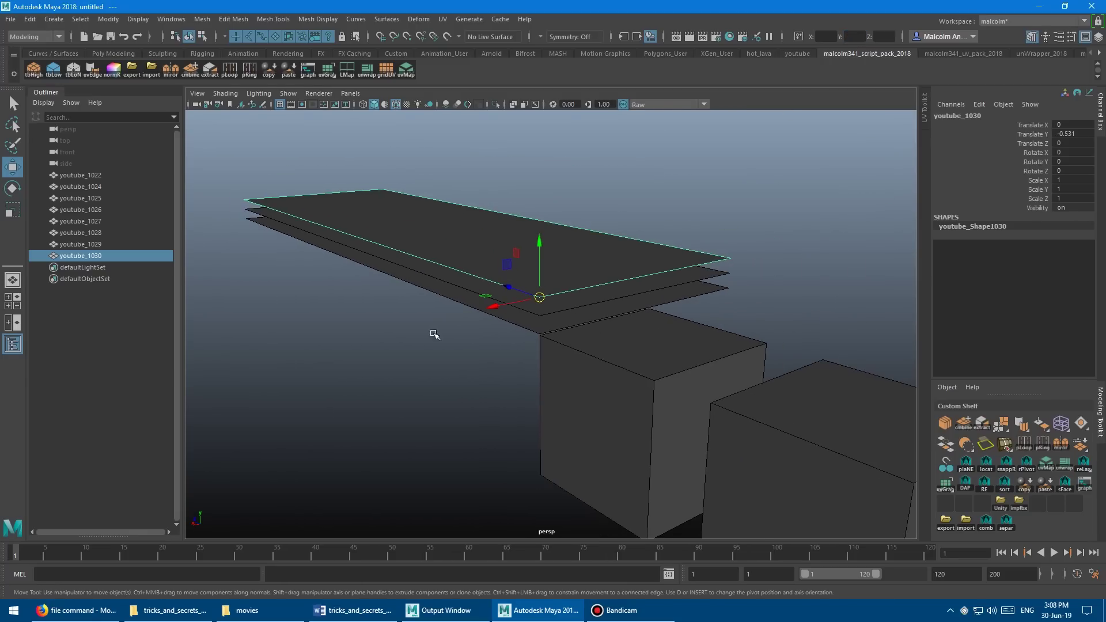
{"action": "left_click_drag", "start_coordinate": [439, 333], "coordinate": [484, 338], "text": "alt"}
{"action": "right_click_drag", "start_coordinate": [484, 338], "coordinate": [580, 344], "text": "alt"}
{"action": "left_click_drag", "start_coordinate": [602, 342], "coordinate": [552, 334], "text": "alt"}
{"action": "left_click_drag", "start_coordinate": [538, 422], "coordinate": [507, 385], "text": "alt"}
{"action": "right_click_drag", "start_coordinate": [506, 385], "coordinate": [592, 382], "text": "alt"}
{"action": "left_click", "coordinate": [590, 289]}
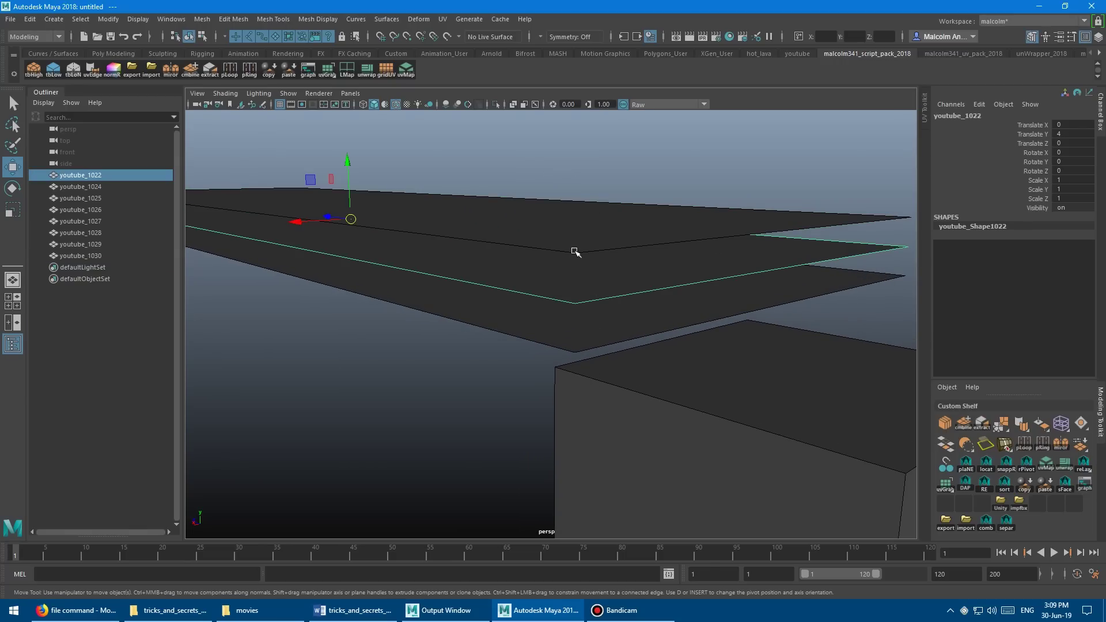
Step: Undo the 4-unit raise, then move youtube_1029 up 0.1 in relative Y
{"action": "left_click", "coordinate": [590, 262]}
{"action": "key", "text": "ctrl+z"}
{"action": "key", "text": "ctrl+z"}
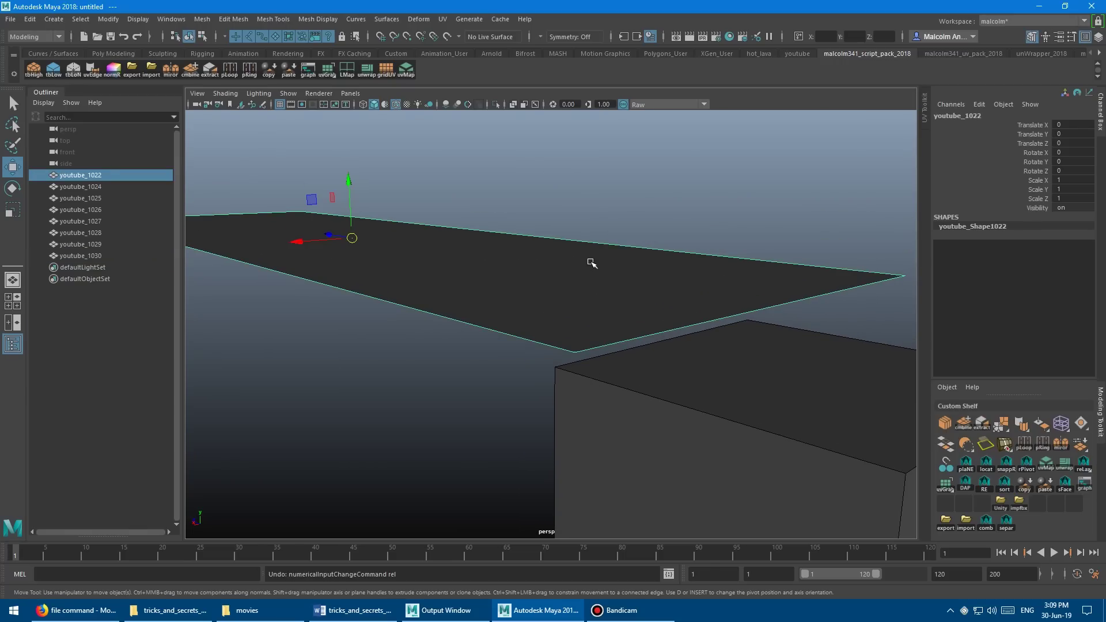
{"action": "left_click", "coordinate": [561, 325]}
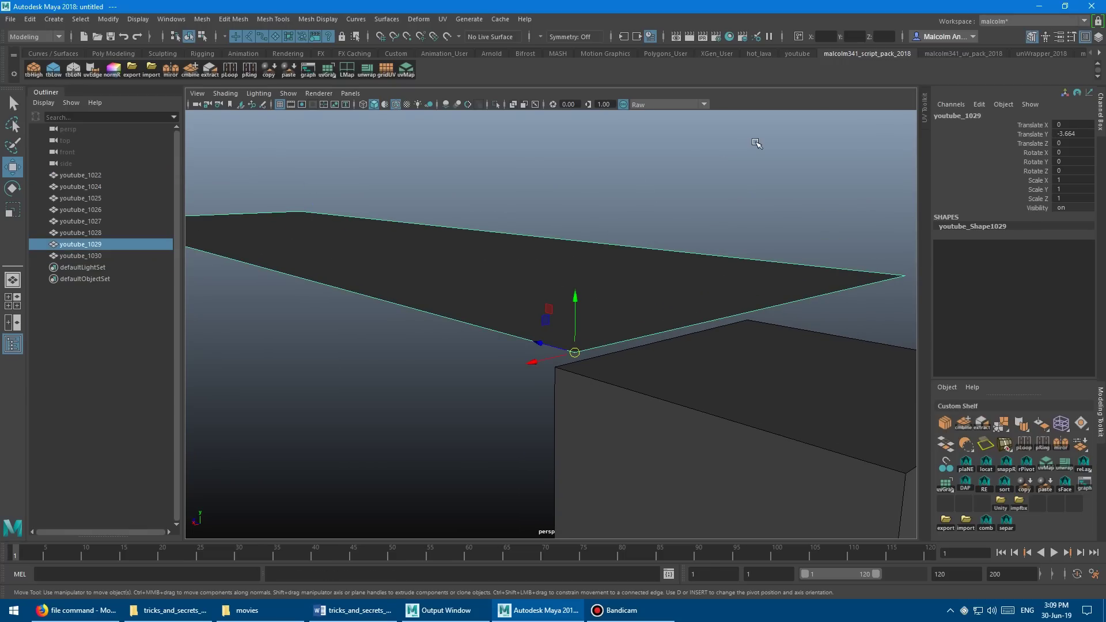
{"action": "left_click", "coordinate": [856, 37]}
{"action": "type", "text": ".1"}
{"action": "key", "text": "Return"}
Step: Raise youtube_1022 by a relative 0.2 in Y, replacing an initial 0.1 nudge
{"action": "scroll", "coordinate": [489, 265], "scroll_direction": "up", "scroll_amount": 5}
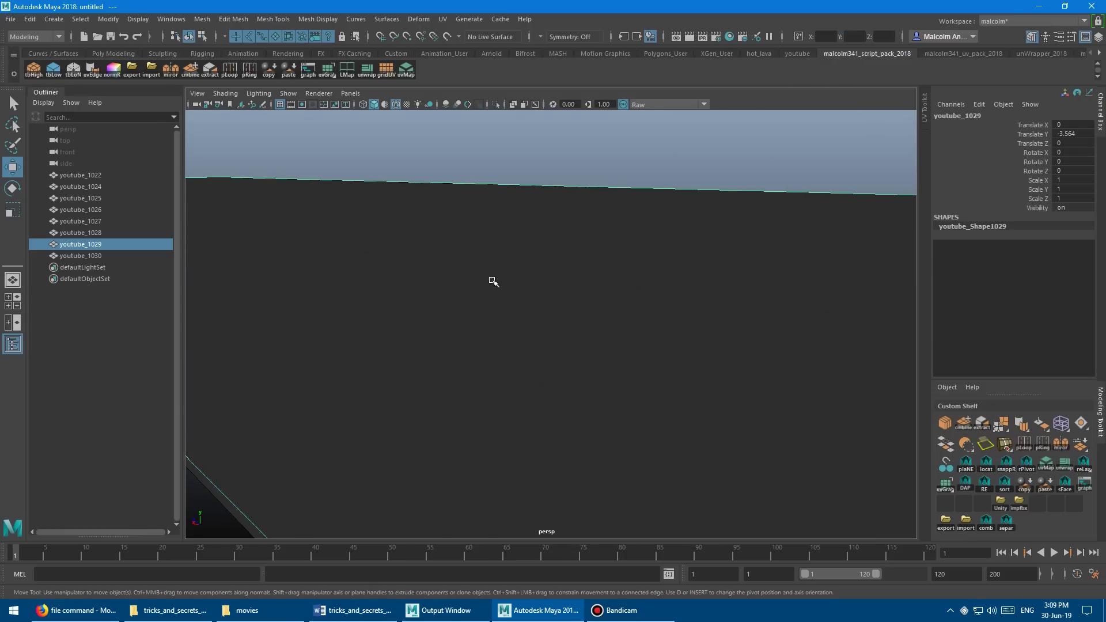
{"action": "scroll", "coordinate": [486, 268], "scroll_direction": "down", "scroll_amount": 5}
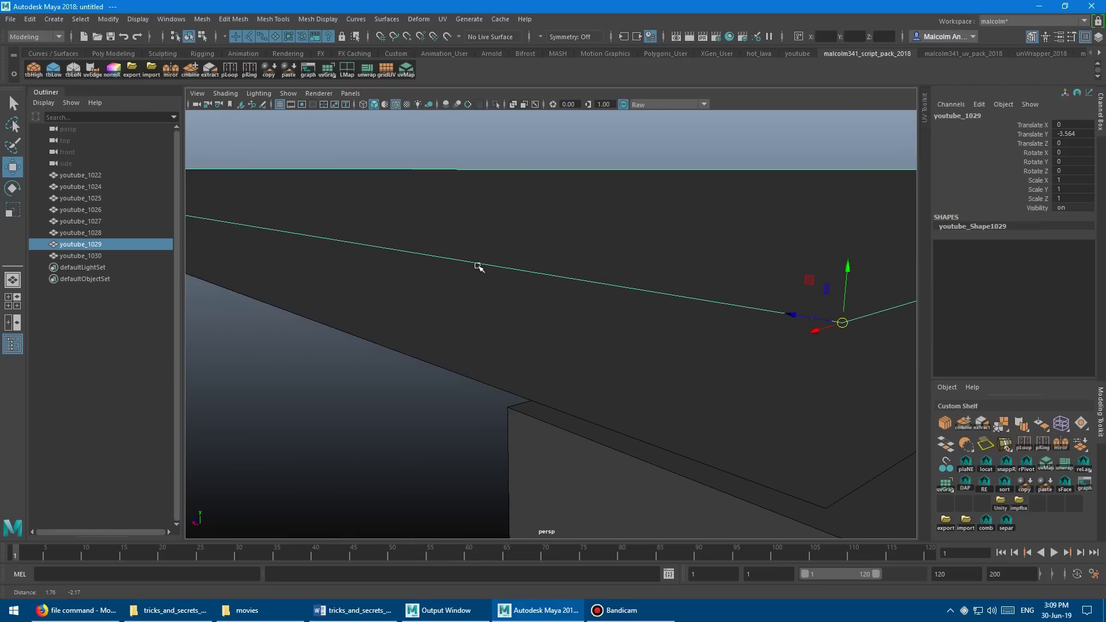
{"action": "scroll", "coordinate": [472, 268], "scroll_direction": "down", "scroll_amount": 5}
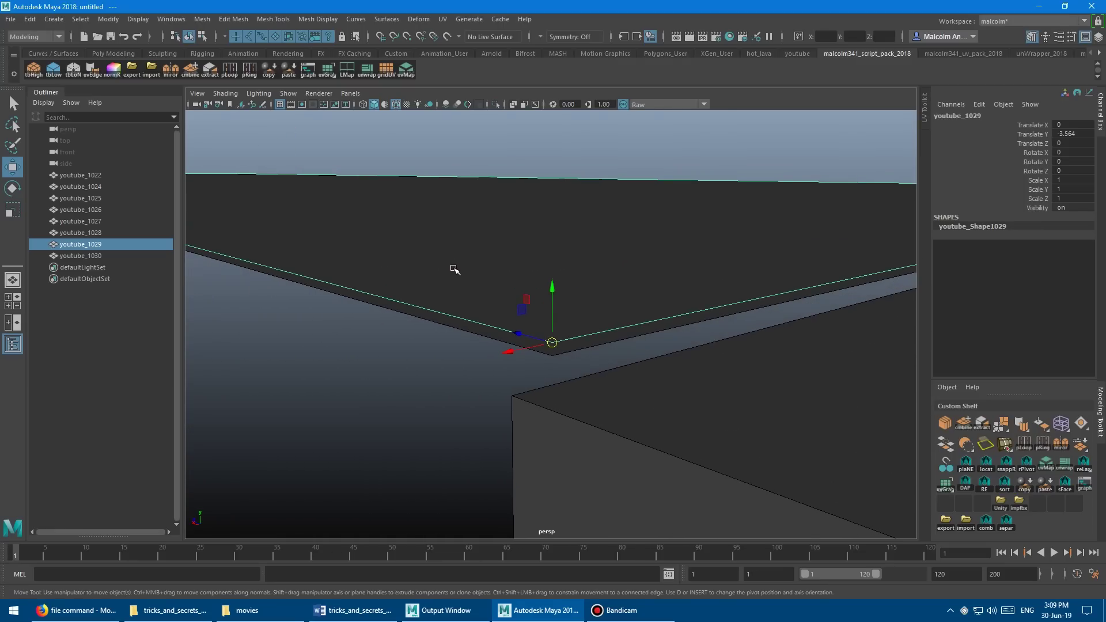
{"action": "scroll", "coordinate": [451, 274], "scroll_direction": "down", "scroll_amount": 2}
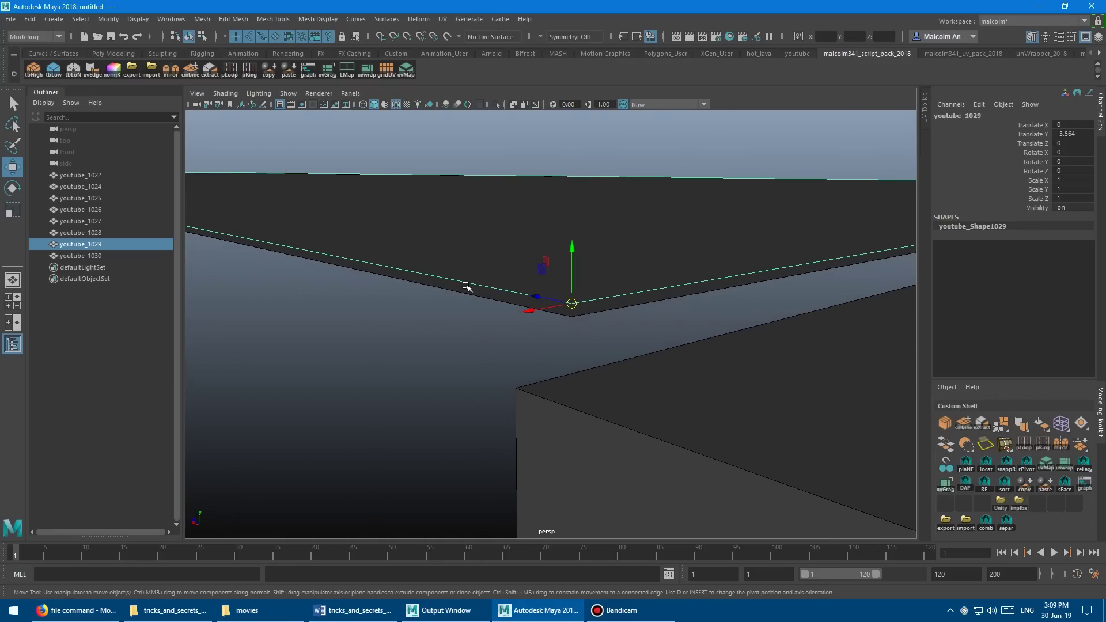
{"action": "left_click", "coordinate": [467, 287]}
{"action": "scroll", "coordinate": [642, 234], "scroll_direction": "down", "scroll_amount": 1}
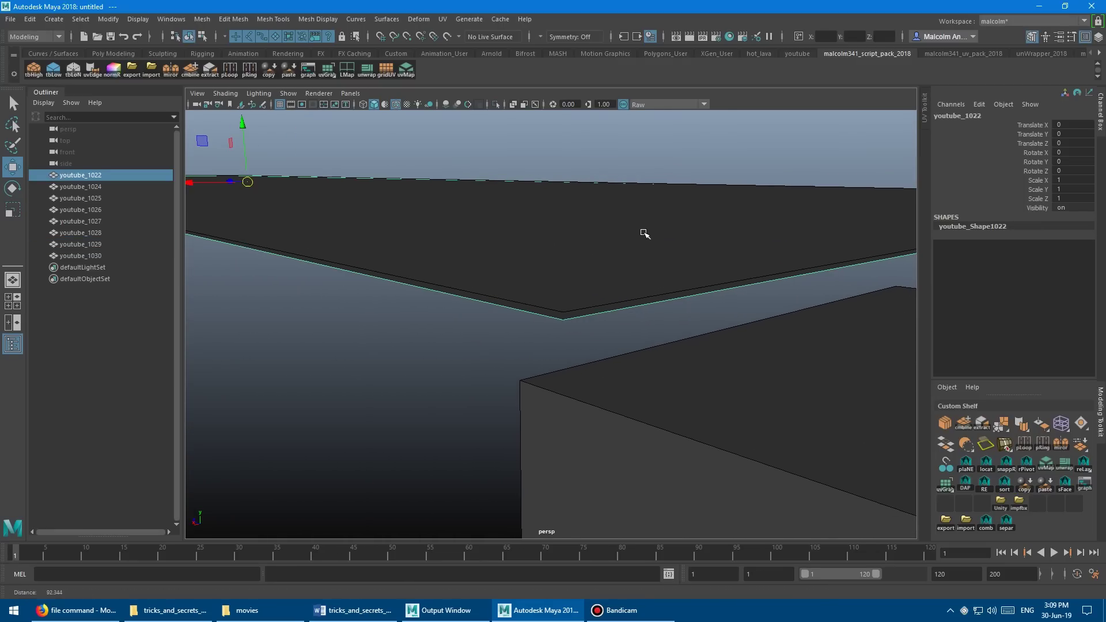
{"action": "left_click", "coordinate": [850, 36]}
{"action": "type", "text": "0.1"}
{"action": "key", "text": "Return"}
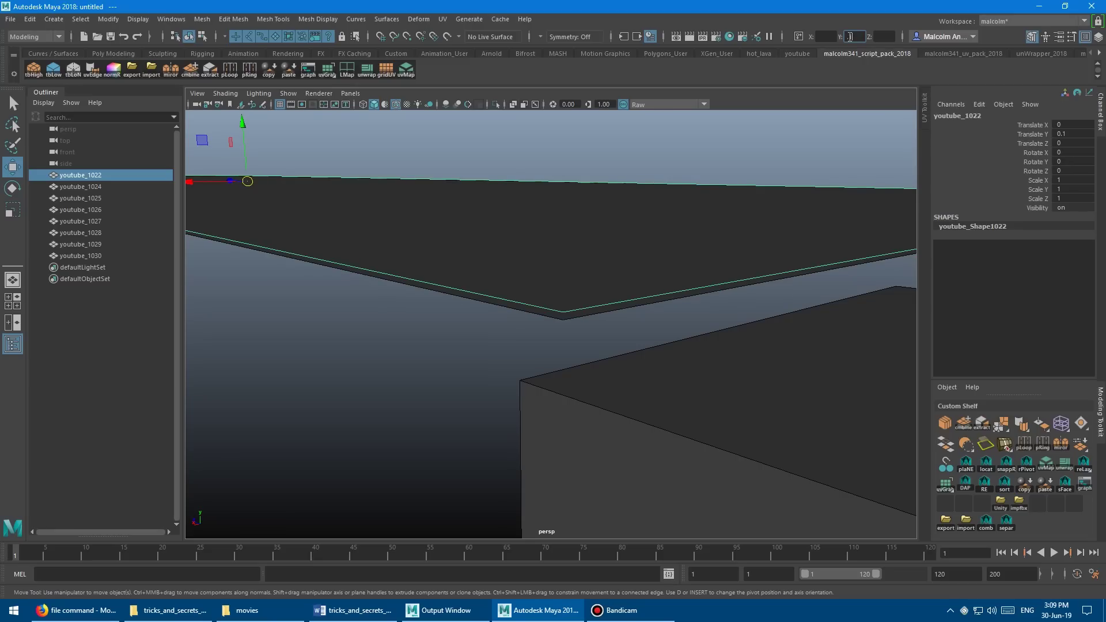
{"action": "key", "text": "ctrl+z"}
{"action": "key", "text": "ctrl+z"}
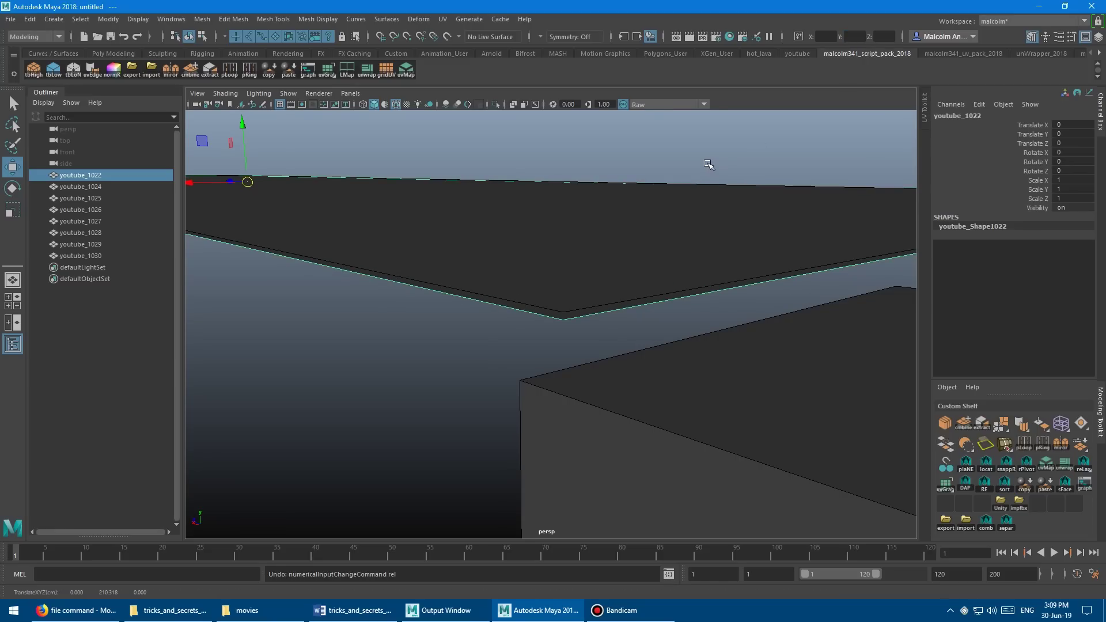
{"action": "left_click", "coordinate": [852, 37]}
{"action": "type", "text": "0.2"}
{"action": "key", "text": "Return"}
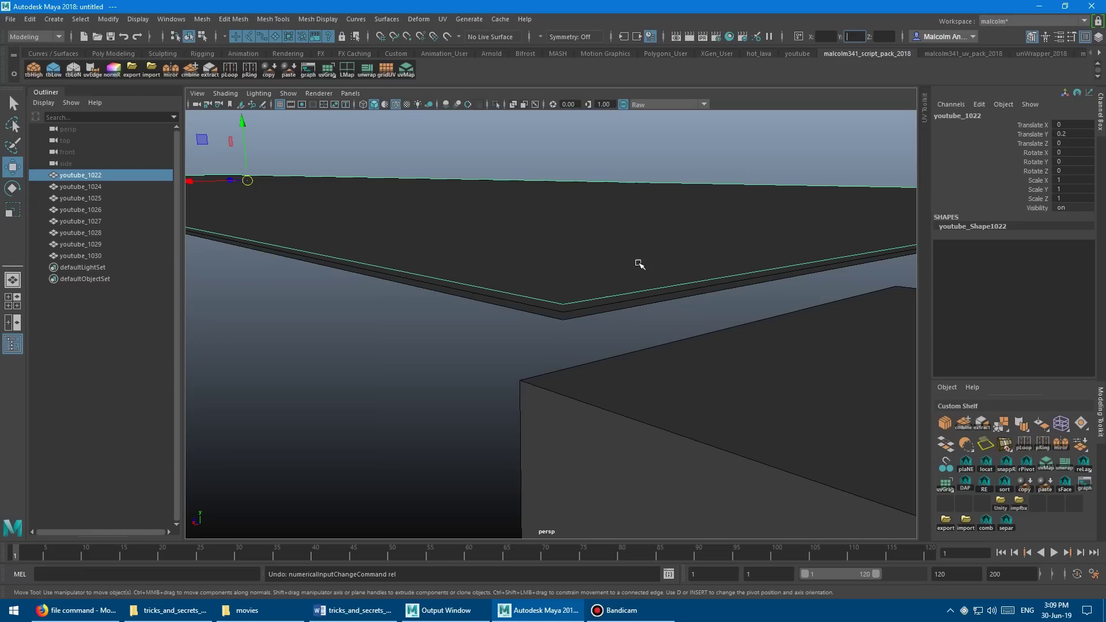
Step: Orbit around the stacked planes and select youtube_1022, youtube_1029 and youtube_1030 together
{"action": "left_click_drag", "start_coordinate": [656, 250], "coordinate": [536, 311], "text": "alt"}
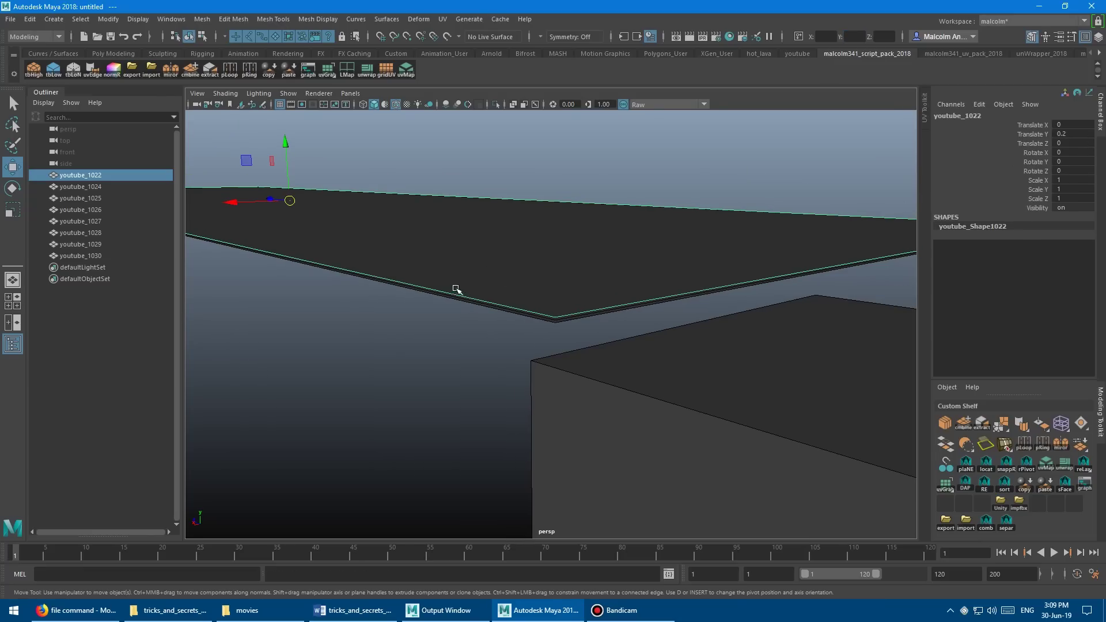
{"action": "left_click_drag", "start_coordinate": [556, 275], "coordinate": [531, 284], "text": "alt"}
{"action": "right_click_drag", "start_coordinate": [531, 284], "coordinate": [668, 290], "text": "alt"}
{"action": "mouse_move", "coordinate": [669, 289]}
{"action": "middle_mouse_down", "text": "alt"}
{"action": "mouse_move", "coordinate": [718, 294]}
{"action": "mouse_move", "coordinate": [662, 287]}
{"action": "middle_mouse_up", "text": "alt"}
{"action": "scroll", "coordinate": [555, 276], "scroll_direction": "up", "scroll_amount": 4}
{"action": "middle_click_drag", "start_coordinate": [538, 274], "coordinate": [541, 276], "text": "alt"}
{"action": "left_click", "coordinate": [494, 331], "text": "shift"}
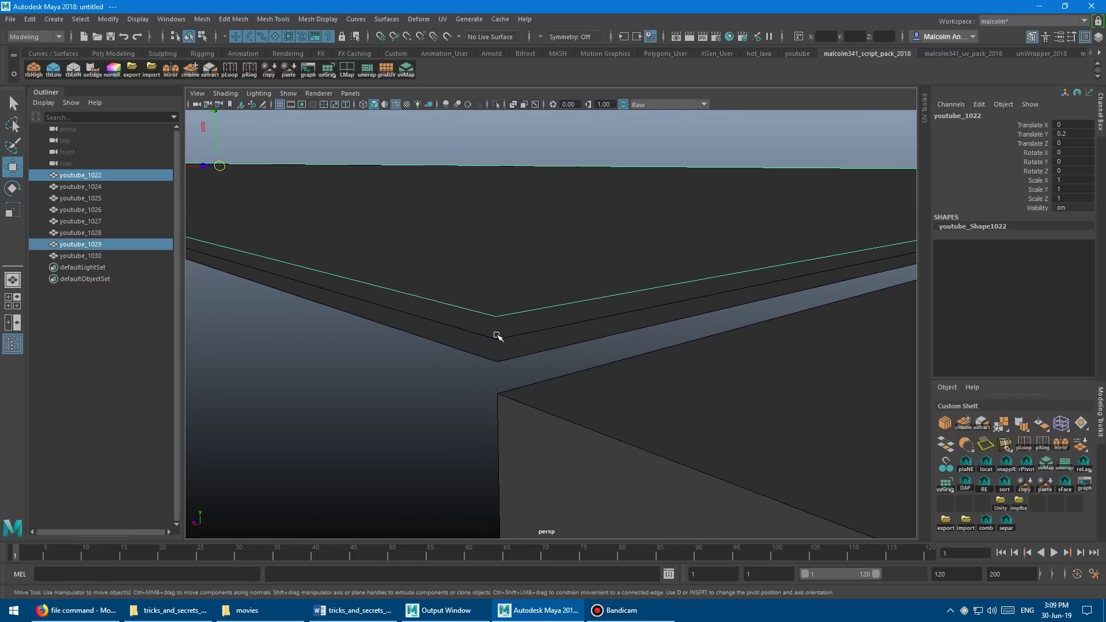
{"action": "left_click", "coordinate": [423, 336], "text": "shift"}
{"action": "mouse_move", "coordinate": [494, 383]}
{"action": "left_mouse_down", "text": "alt"}
{"action": "mouse_move", "coordinate": [528, 382]}
{"action": "mouse_move", "coordinate": [496, 382]}
{"action": "mouse_move", "coordinate": [509, 382]}
{"action": "left_mouse_up", "text": "alt"}
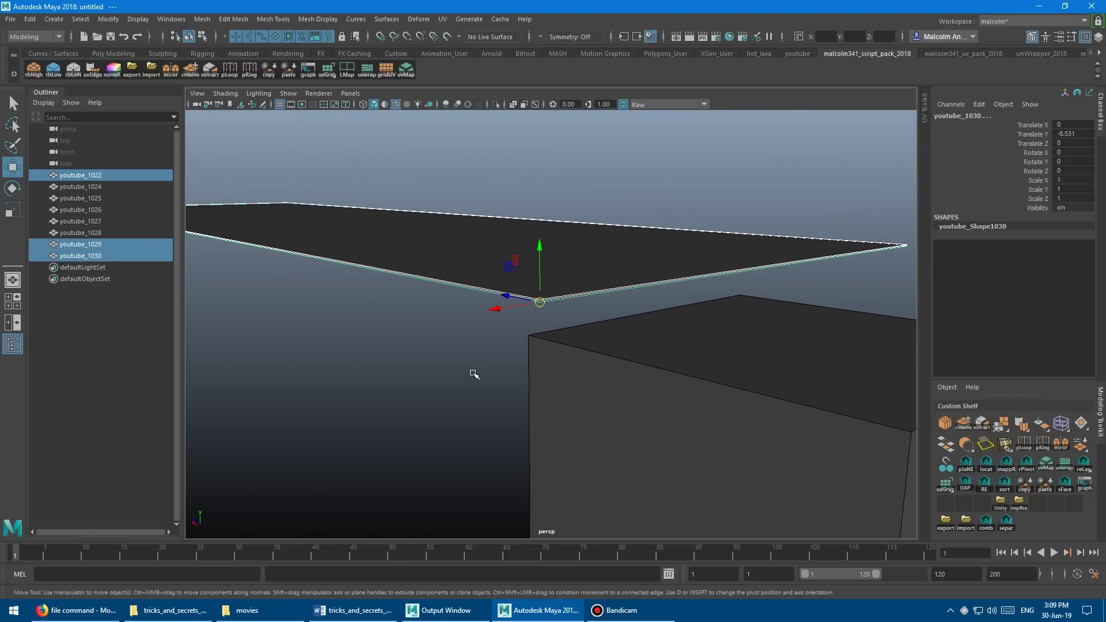